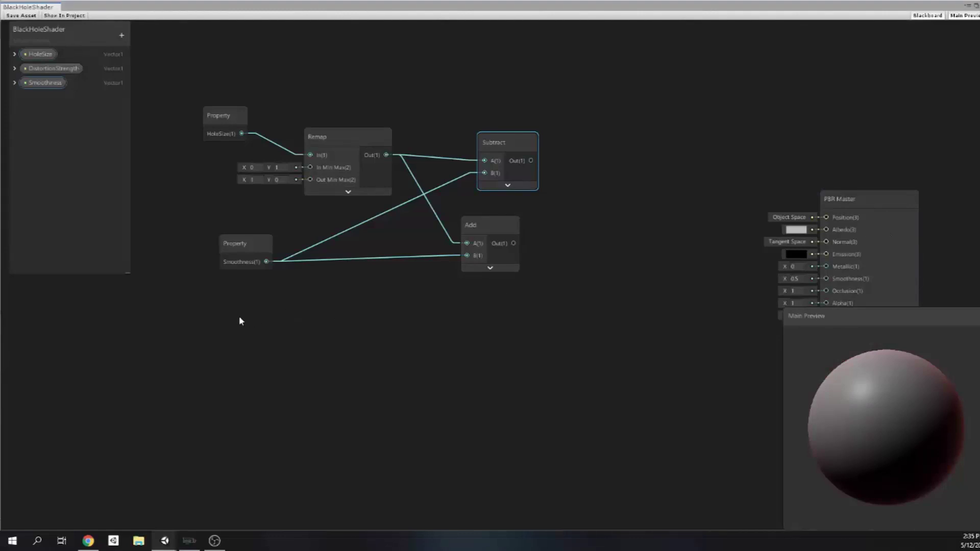
# - Add a Fresnel Effect node below the remap nodes and set its Power to 0.15
pyautogui.rightClick(238, 317)
pyautogui.click(247, 323)
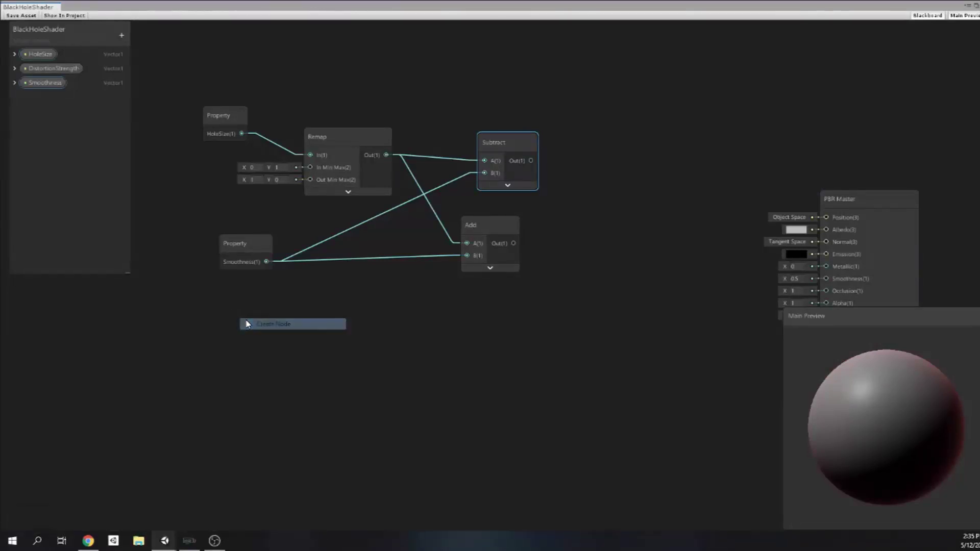
pyautogui.write('fres')
pyautogui.press('Return')
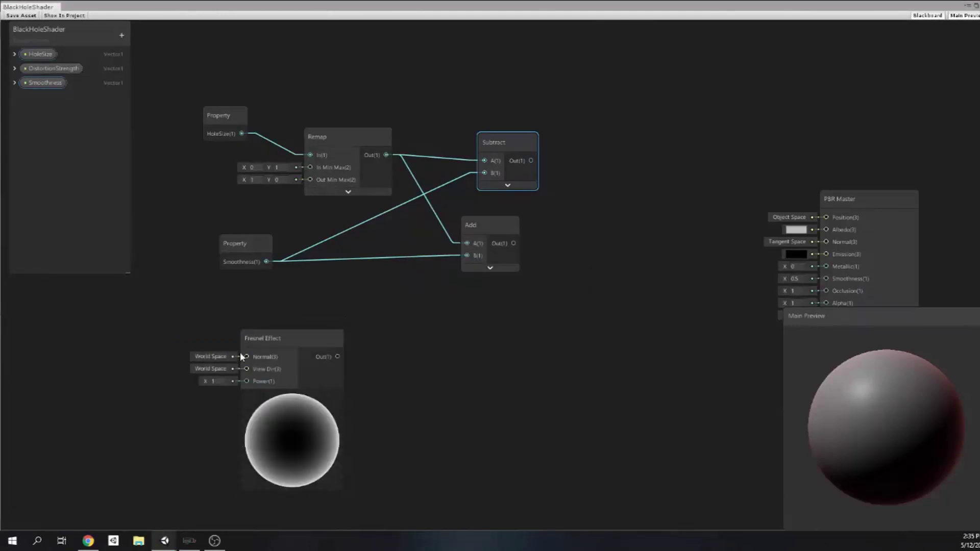
pyautogui.click(214, 383)
pyautogui.click(213, 381)
pyautogui.write('.5')
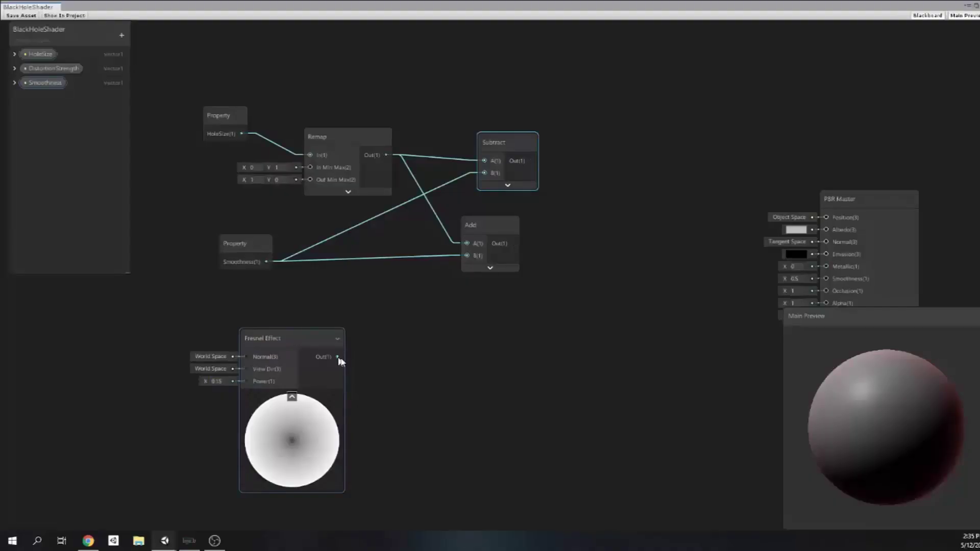
pyautogui.moveTo(337, 356); pyautogui.dragTo(411, 363)
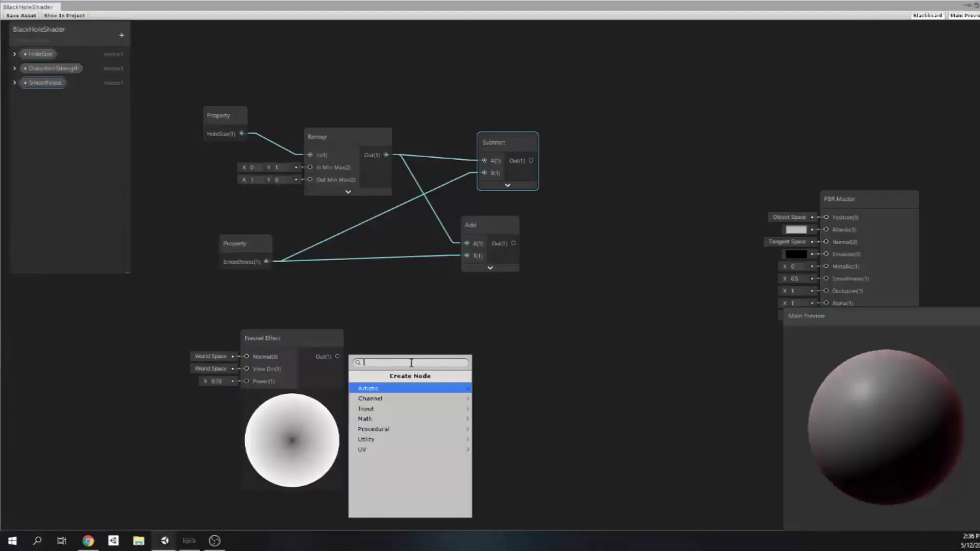
# - Add a One Minus node after the Fresnel and tidy the node and PBR Master positions
pyautogui.write('one')
pyautogui.press('Return')
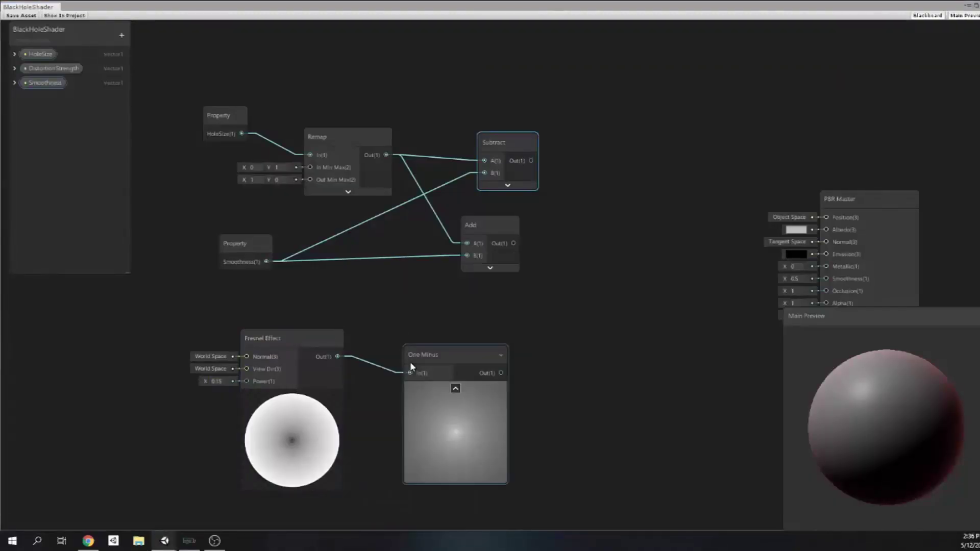
pyautogui.click(427, 357)
pyautogui.moveTo(426, 358); pyautogui.dragTo(415, 358)
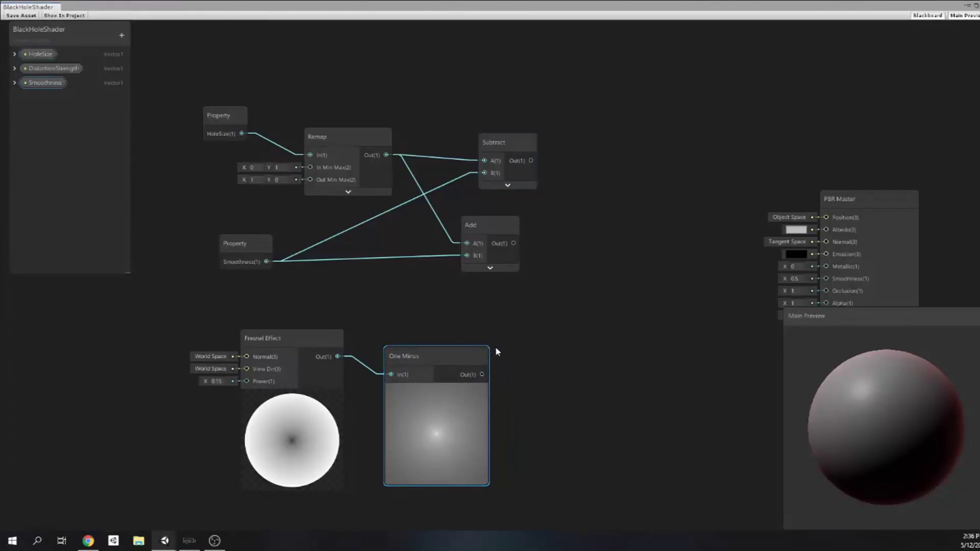
pyautogui.moveTo(561, 338); pyautogui.dragTo(449, 322, button='middle')
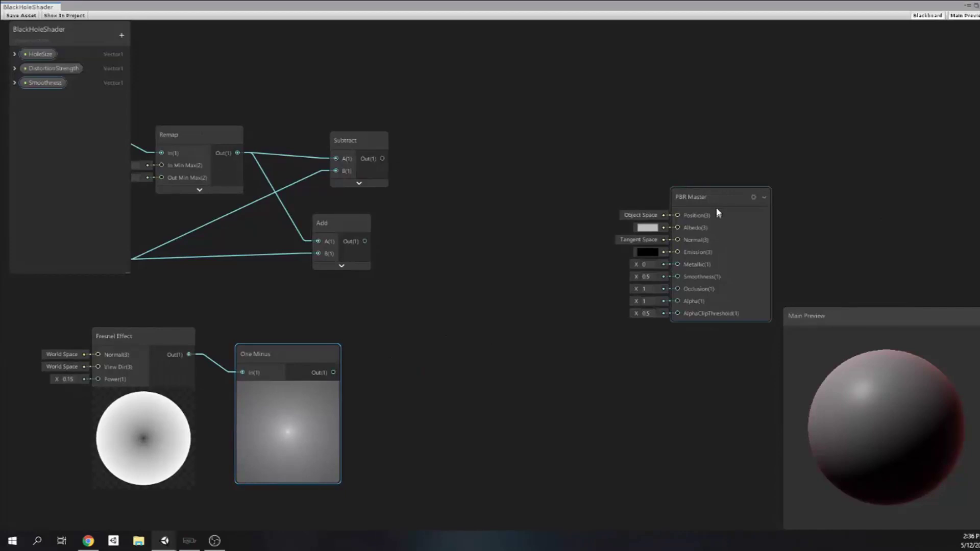
pyautogui.moveTo(718, 213); pyautogui.dragTo(910, 254)
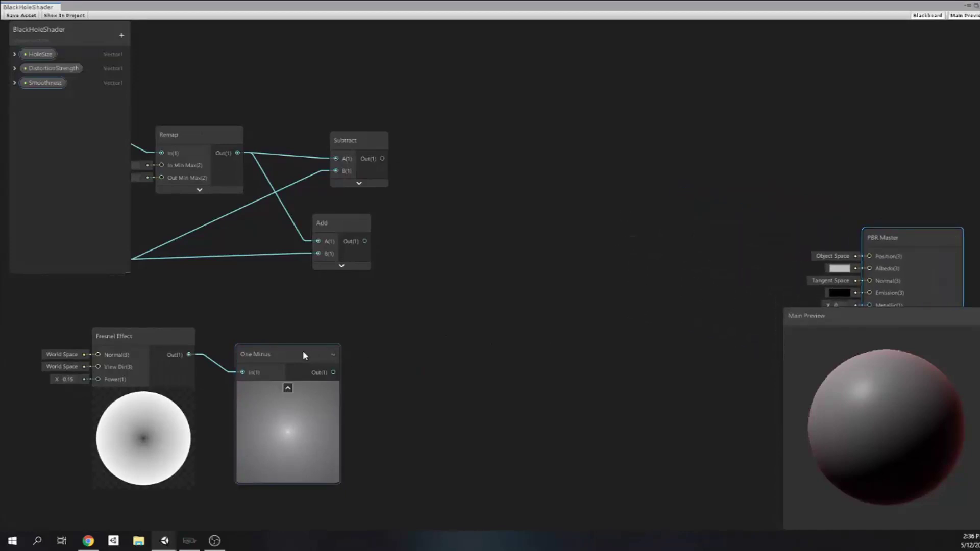
pyautogui.moveTo(303, 356); pyautogui.dragTo(371, 335)
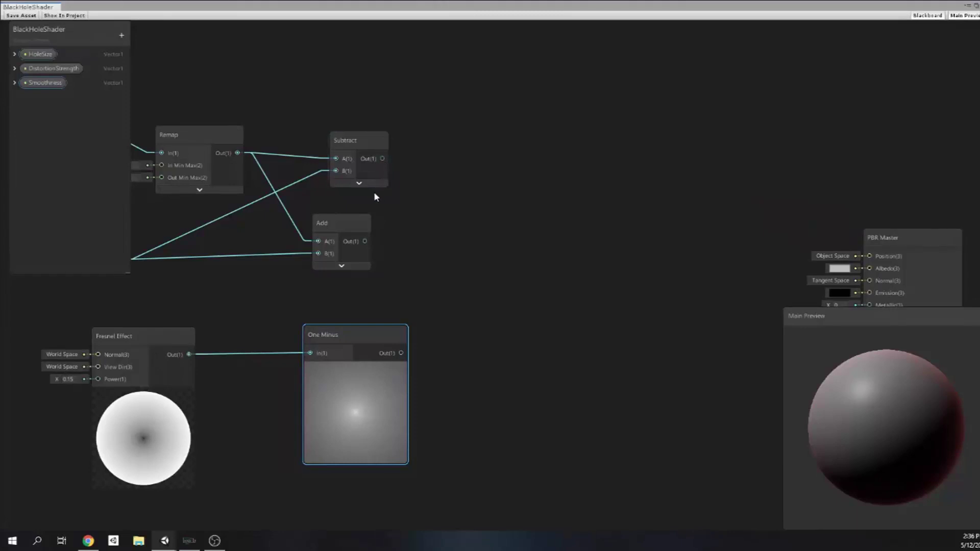
# - Create a Smoothstep with Add as Edge1, Subtract as Edge2 and One Minus as In
pyautogui.moveTo(364, 241); pyautogui.dragTo(501, 213)
pyautogui.write('smo')
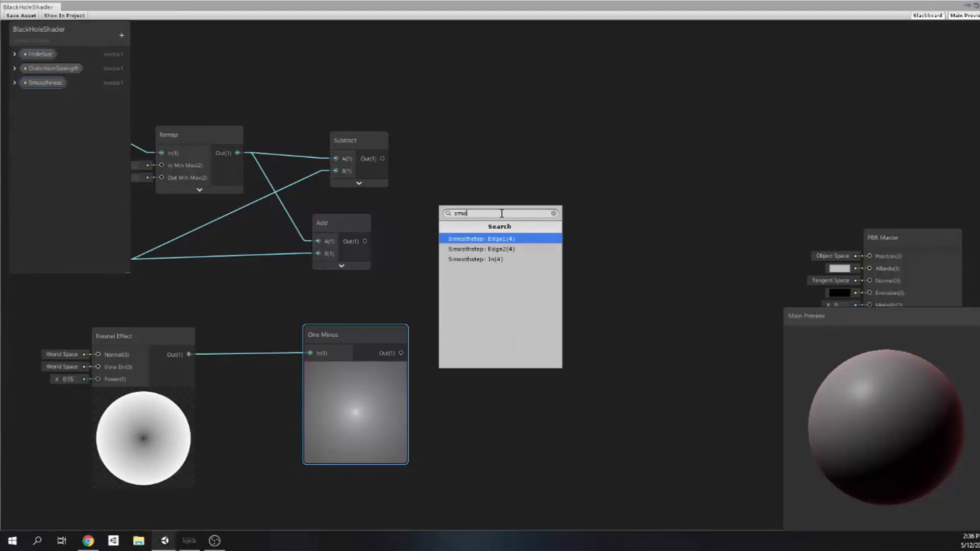
pyautogui.press('Return')
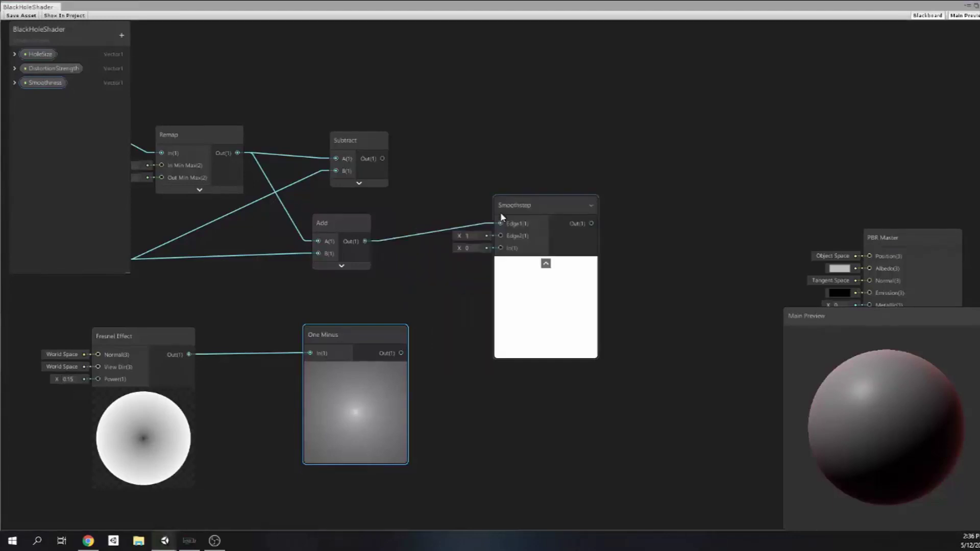
pyautogui.moveTo(383, 159); pyautogui.dragTo(501, 236)
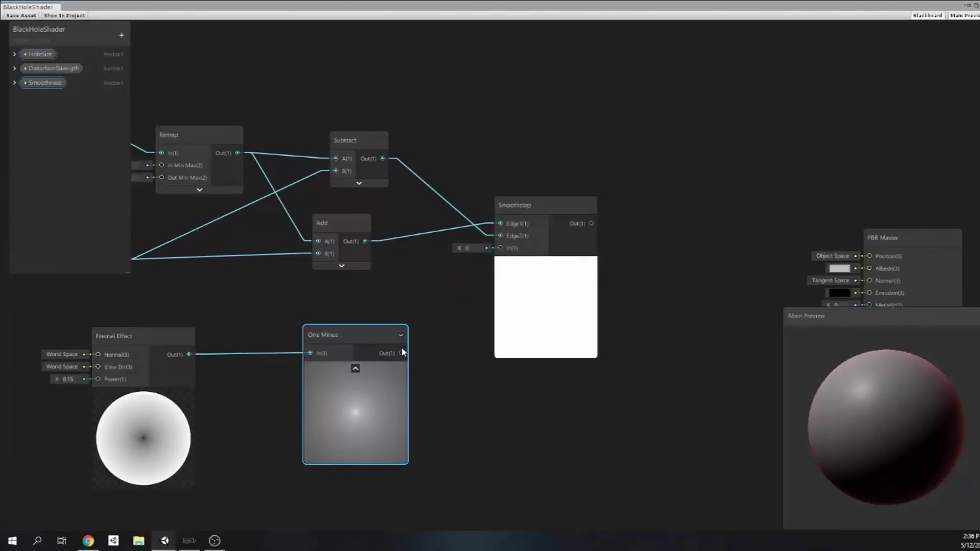
pyautogui.moveTo(401, 353); pyautogui.dragTo(500, 247)
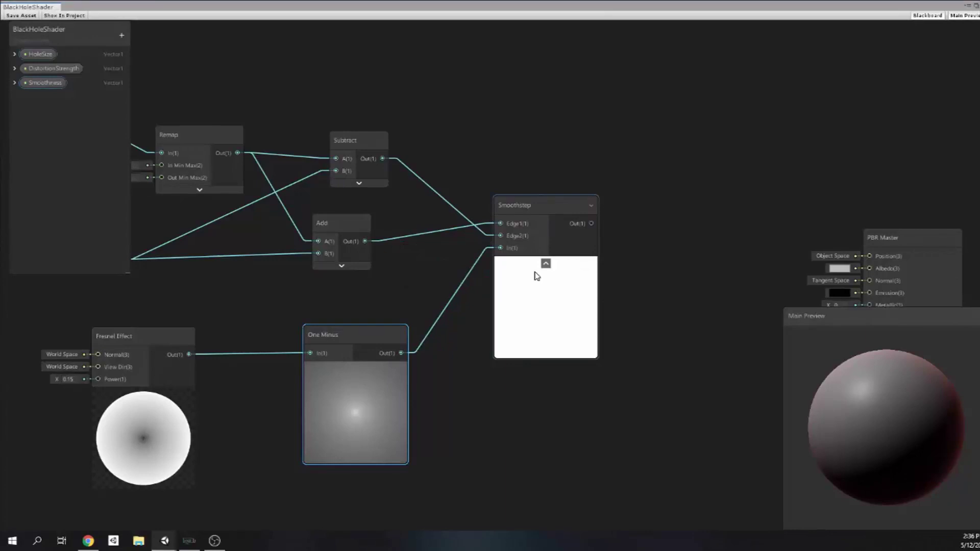
pyautogui.scroll(-3, 628, 291)
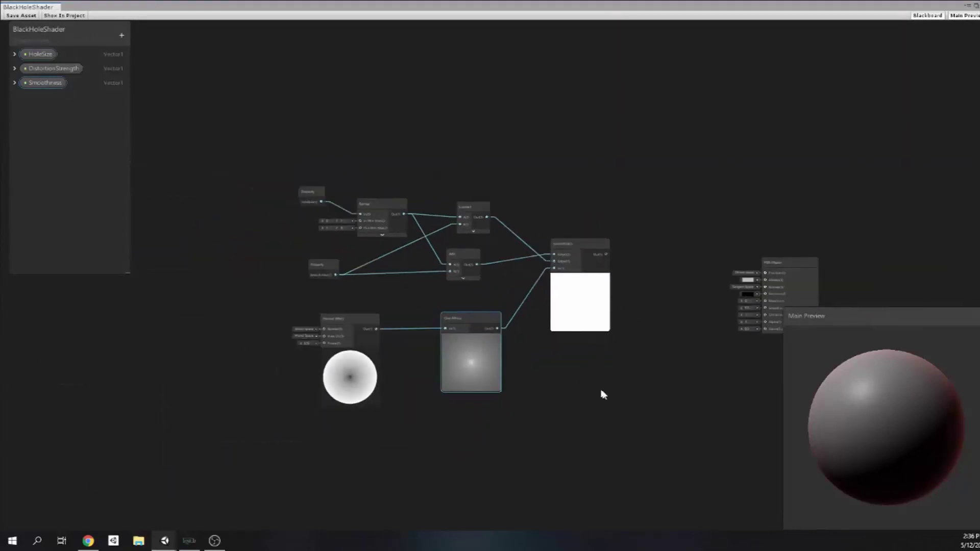
# - Box-select the eight black-hole nodes, group them and title the group 'Core'
pyautogui.moveTo(605, 390); pyautogui.dragTo(303, 204)
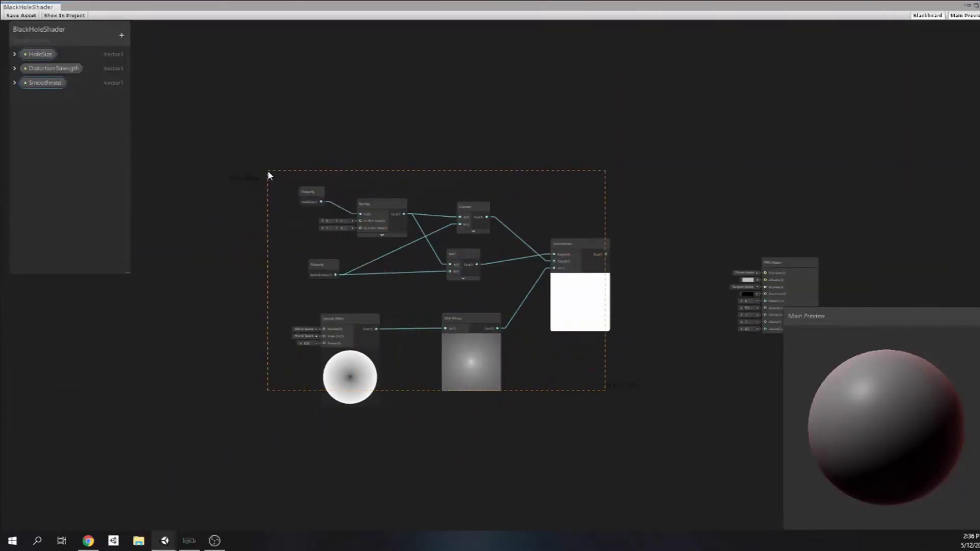
pyautogui.moveTo(269, 175); pyautogui.dragTo(270, 176)
pyautogui.rightClick(373, 211)
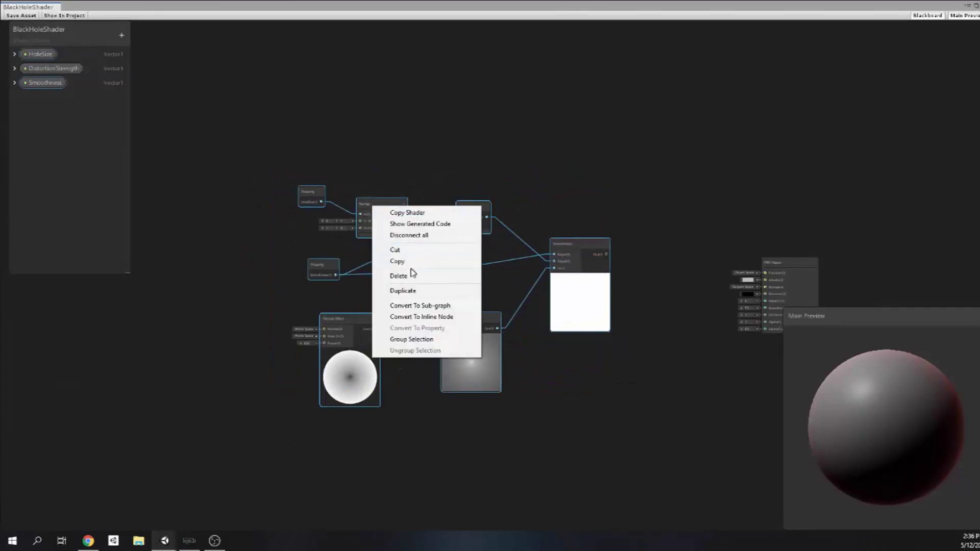
pyautogui.click(444, 338)
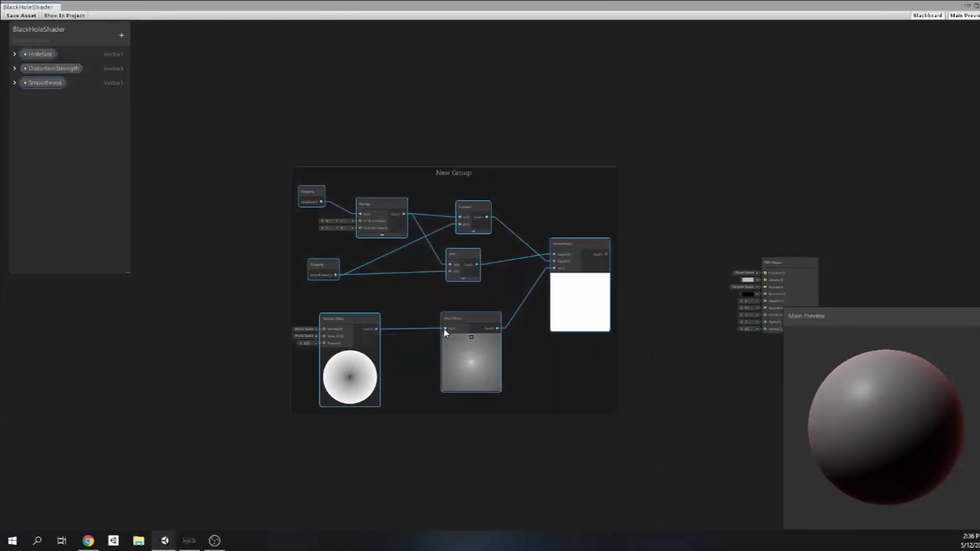
pyautogui.scroll(3, 453, 176)
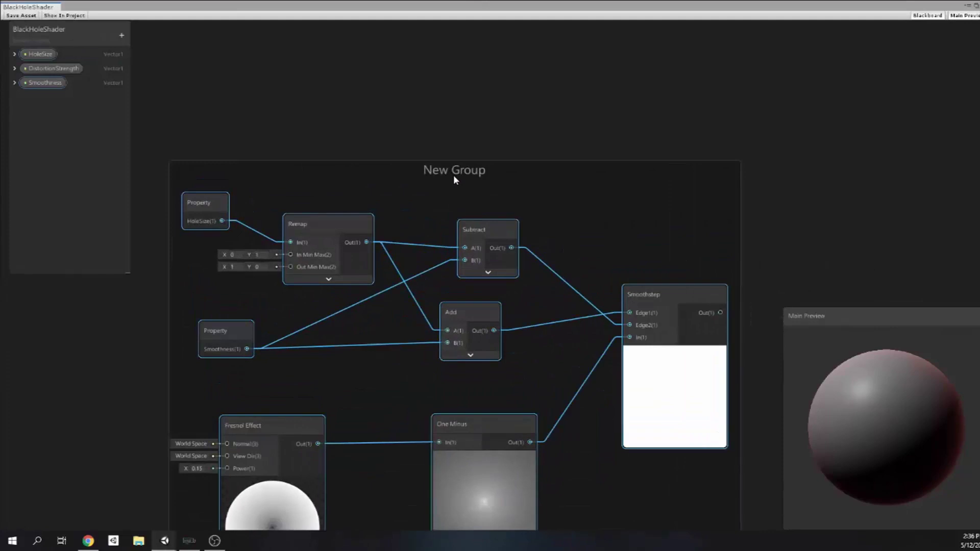
pyautogui.doubleClick(453, 175)
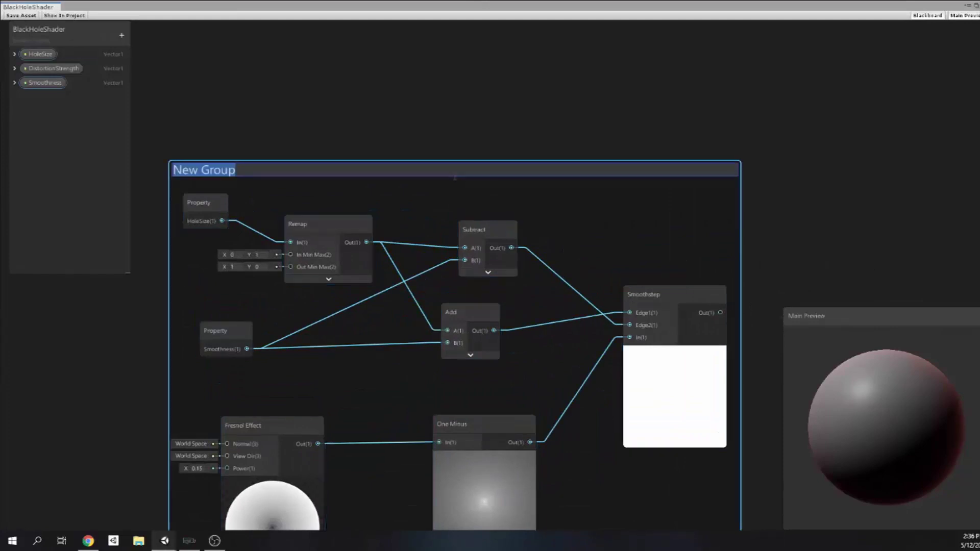
pyautogui.write('Core')
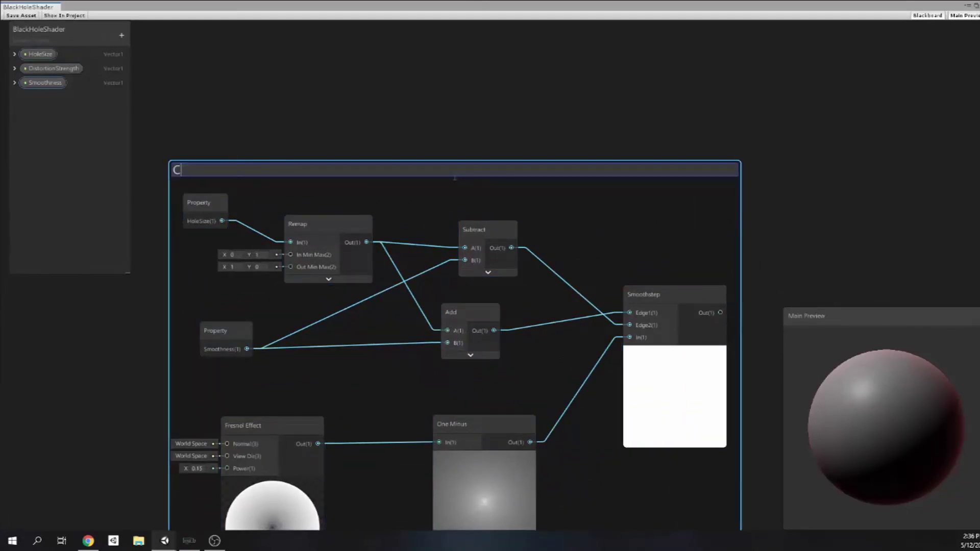
pyautogui.press('Return')
# - Add a second Fresnel Effect node with the DistortionStrength property driving its Power
pyautogui.scroll(-3, 283, 274)
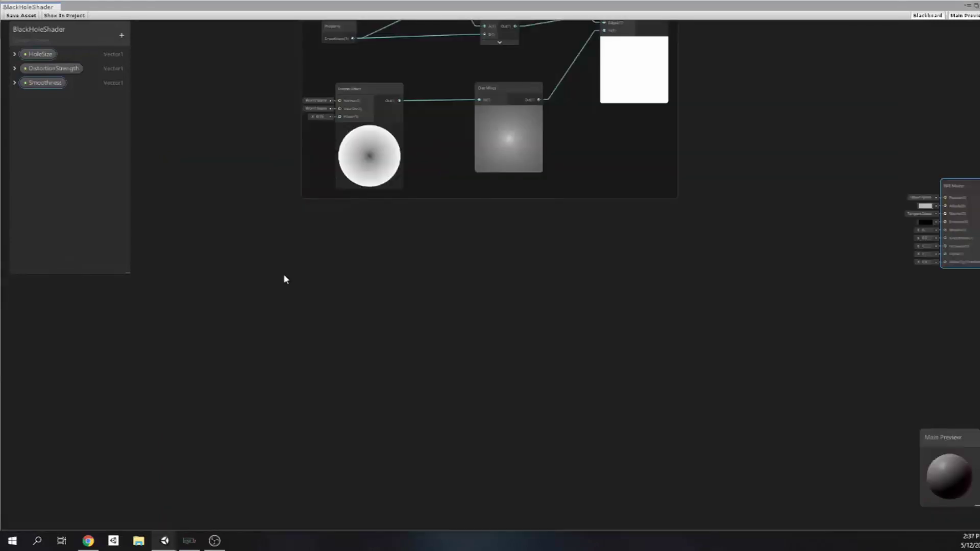
pyautogui.rightClick(283, 274)
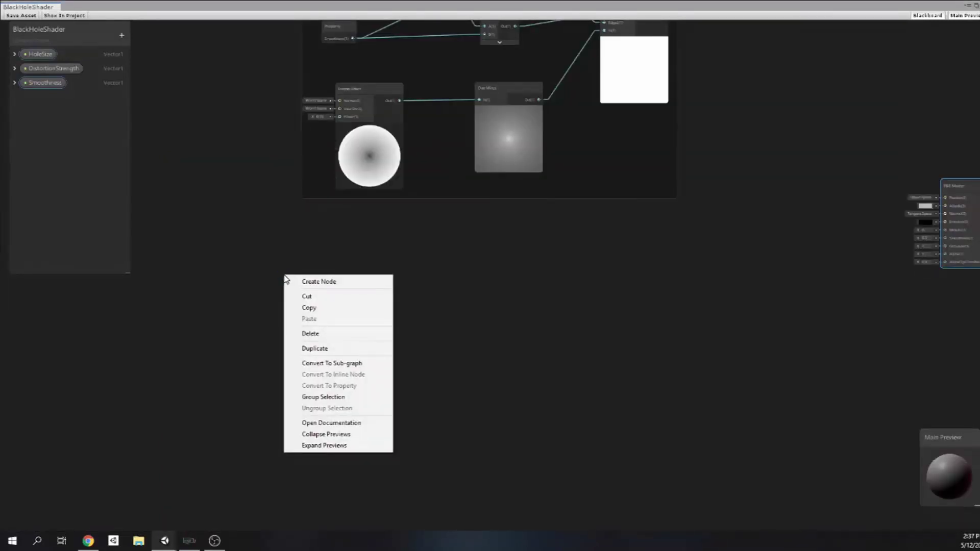
pyautogui.click(306, 281)
pyautogui.write('fresnel')
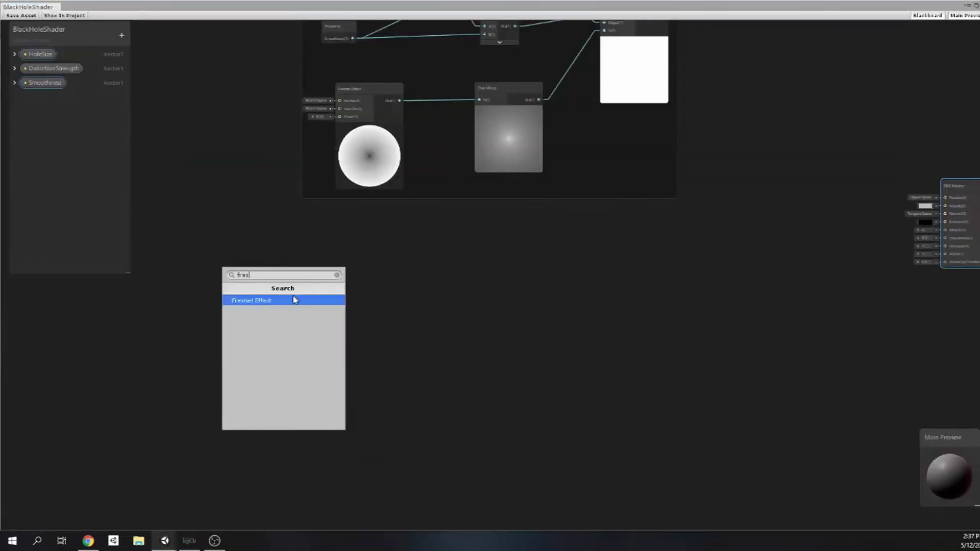
pyautogui.click(293, 301)
pyautogui.moveTo(294, 288); pyautogui.dragTo(396, 290)
pyautogui.scroll(3, 298, 314)
pyautogui.click(75, 69)
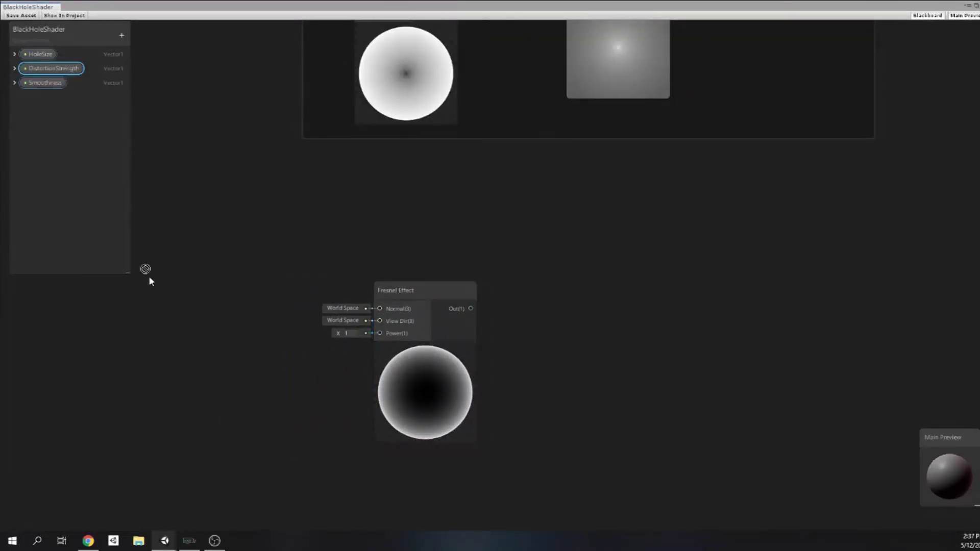
pyautogui.moveTo(167, 304); pyautogui.dragTo(167, 304)
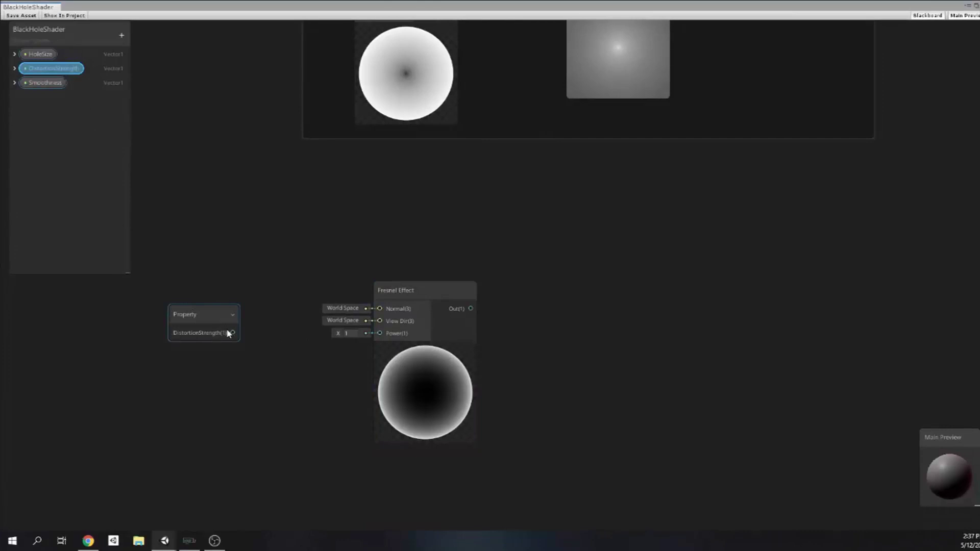
pyautogui.moveTo(228, 333); pyautogui.dragTo(381, 333)
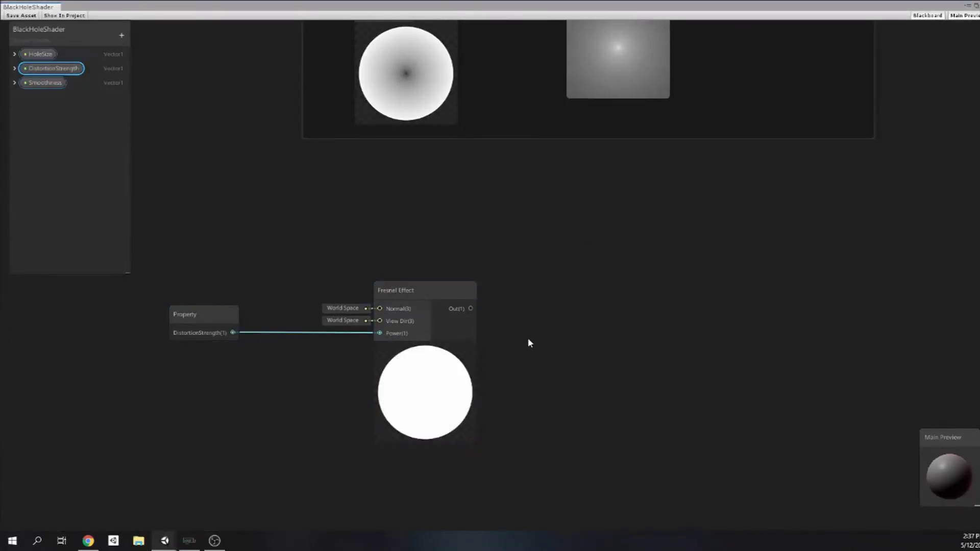
# - Set the DistortionStrength property's default value to 1
pyautogui.click(14, 68)
pyautogui.click(56, 105)
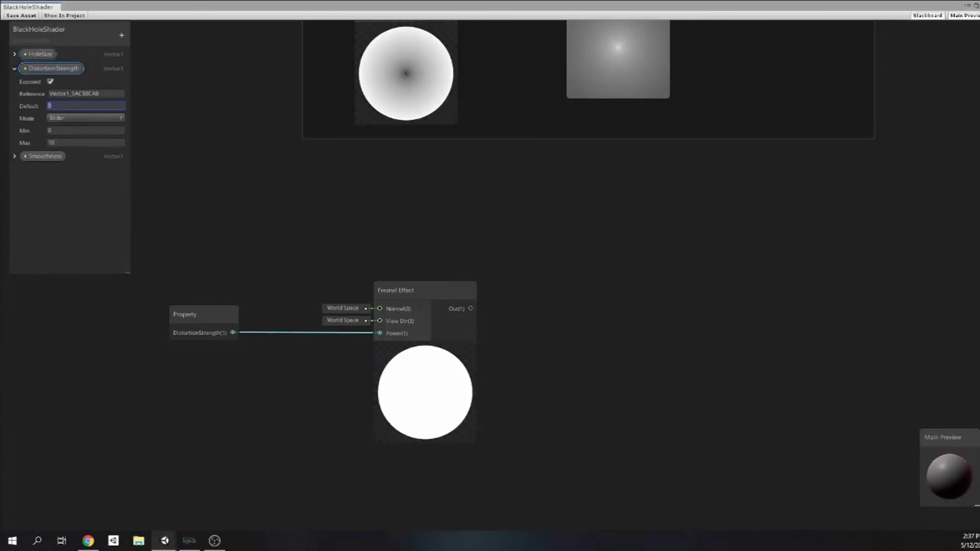
pyautogui.write('1')
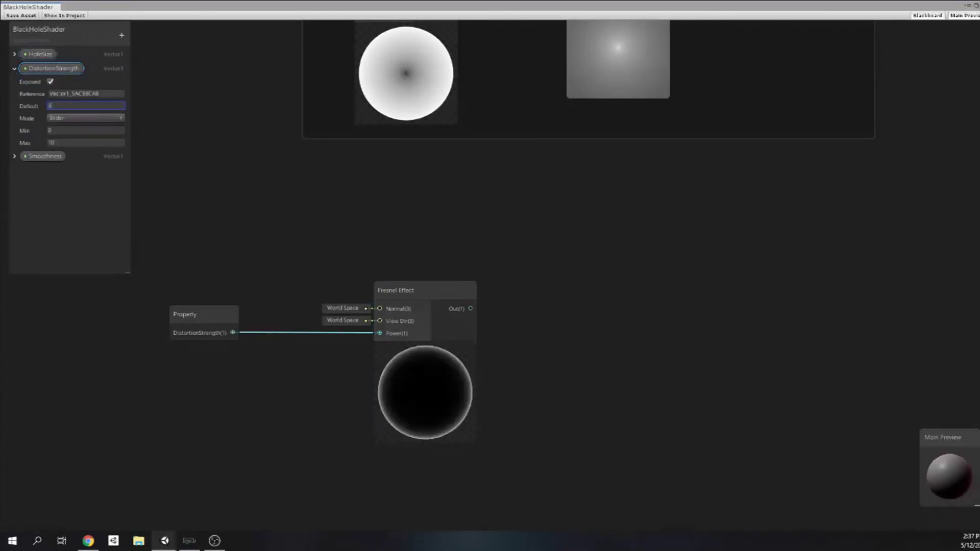
pyautogui.click(14, 69)
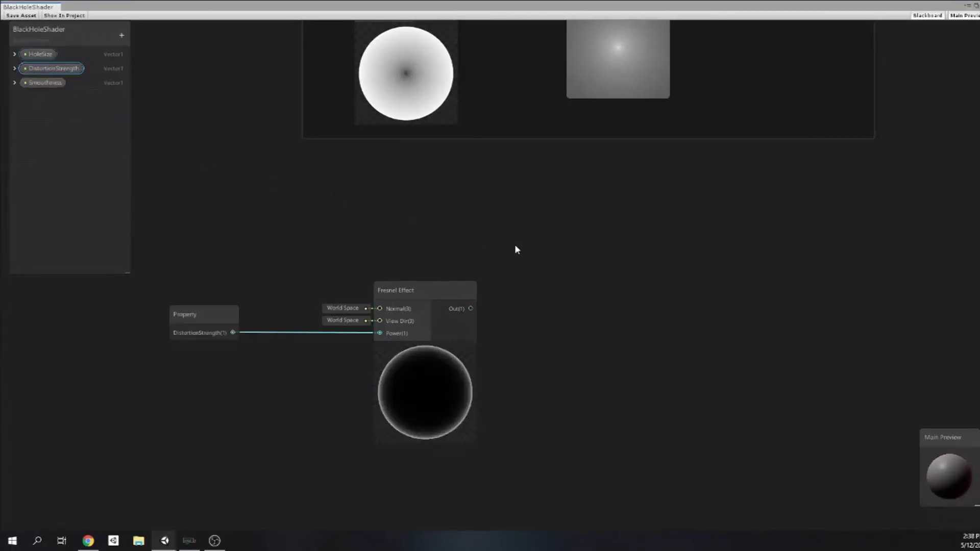
pyautogui.moveTo(494, 354); pyautogui.dragTo(401, 266, button='middle')
pyautogui.moveTo(381, 226); pyautogui.dragTo(480, 237)
# - Add a One Minus after the second Fresnel and move the property, Fresnel and One Minus down-left
pyautogui.write('on')
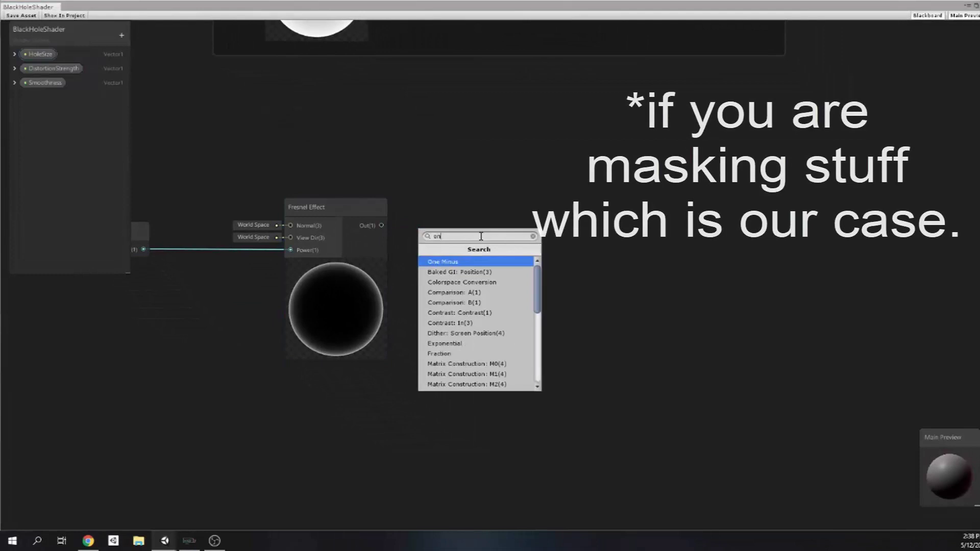
pyautogui.press('Return')
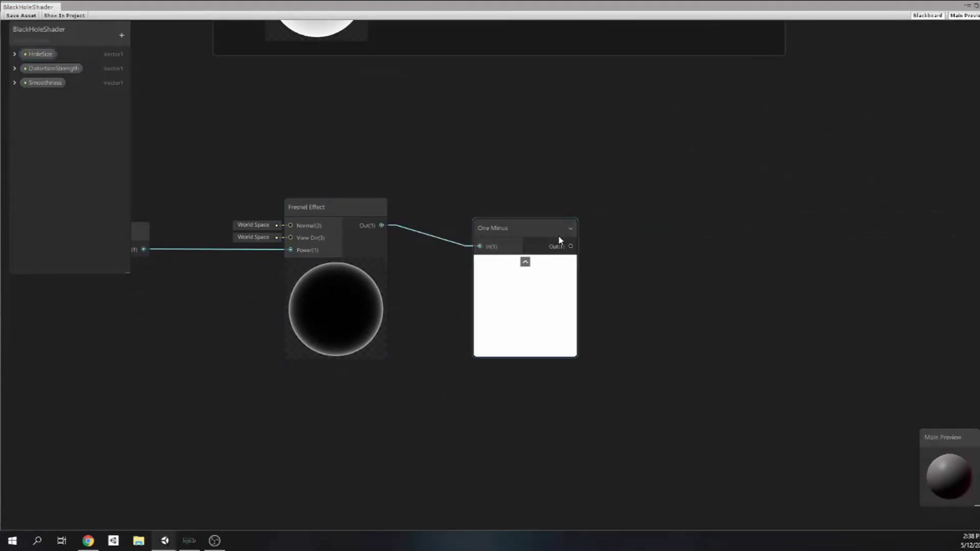
pyautogui.scroll(-2, 547, 263)
pyautogui.moveTo(575, 390); pyautogui.dragTo(230, 184)
pyautogui.moveTo(384, 225); pyautogui.dragTo(293, 289)
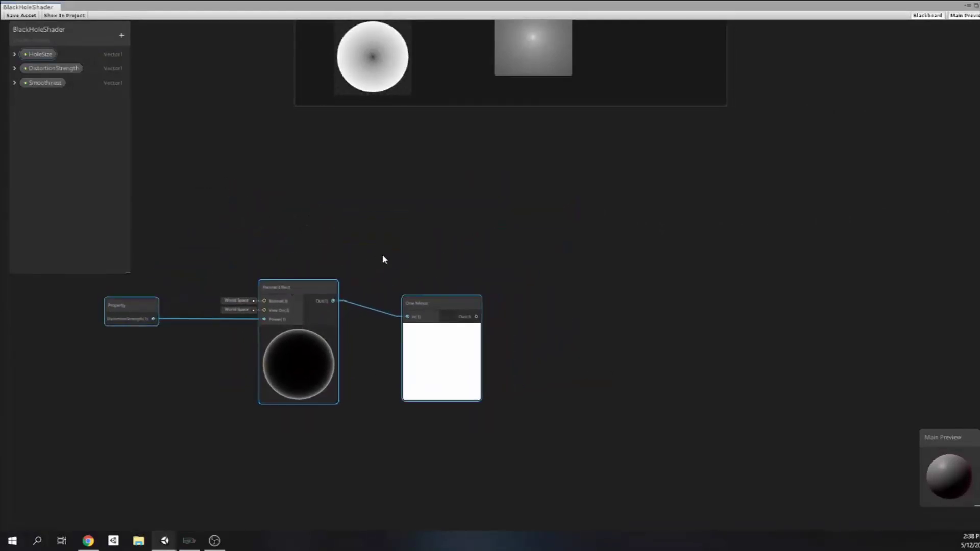
pyautogui.click(466, 281)
pyautogui.scroll(2, 475, 307)
# - Chain a Power node with B at 6 after One Minus and hide both previews
pyautogui.moveTo(477, 314); pyautogui.dragTo(540, 306)
pyautogui.press('Escape')
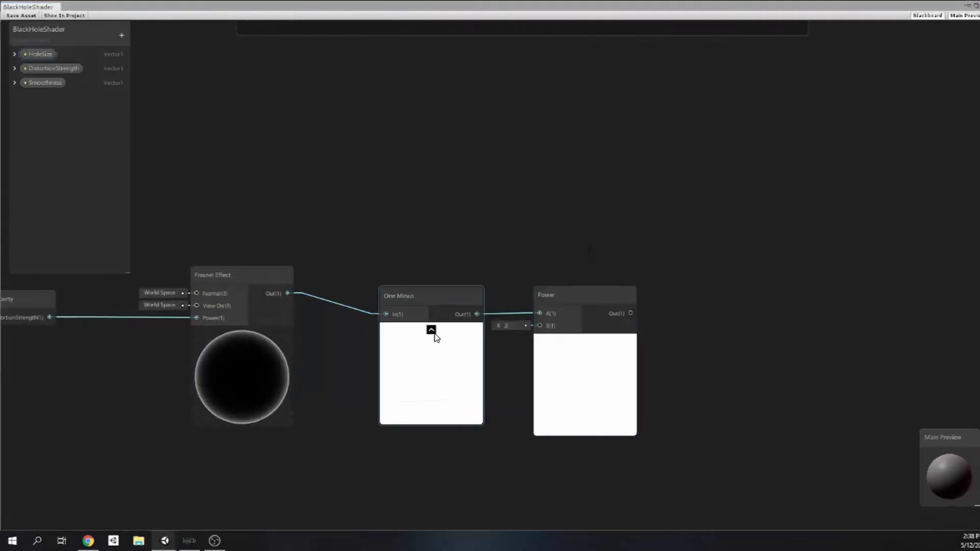
pyautogui.click(431, 331)
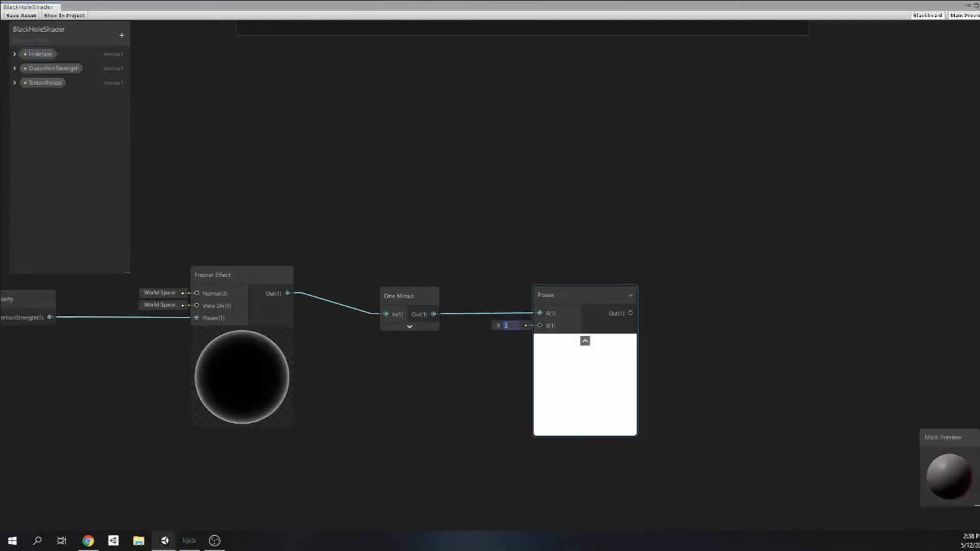
pyautogui.click(584, 341)
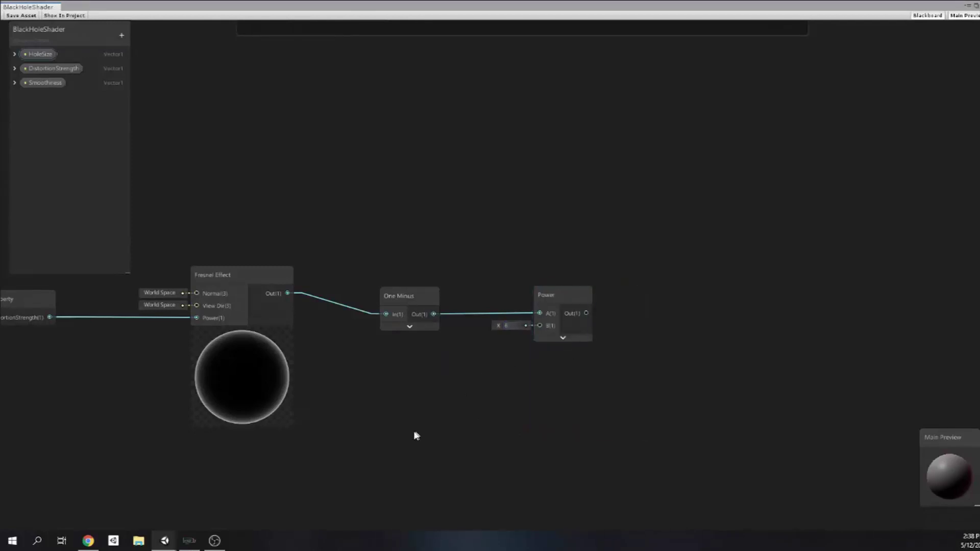
pyautogui.moveTo(416, 432); pyautogui.dragTo(648, 303, button='middle')
# - Add a Screen Position node to the graph
pyautogui.rightClick(413, 371)
pyautogui.click(434, 374)
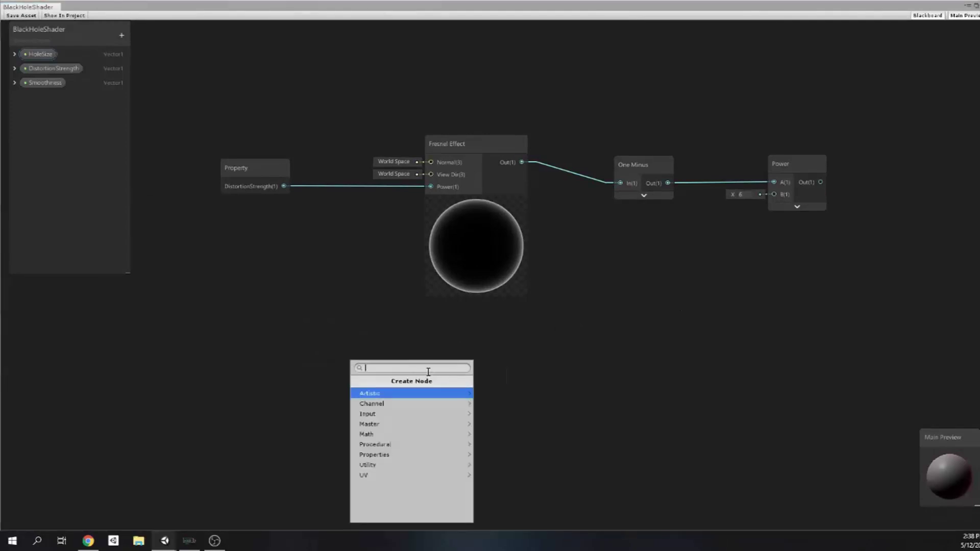
pyautogui.write('scree')
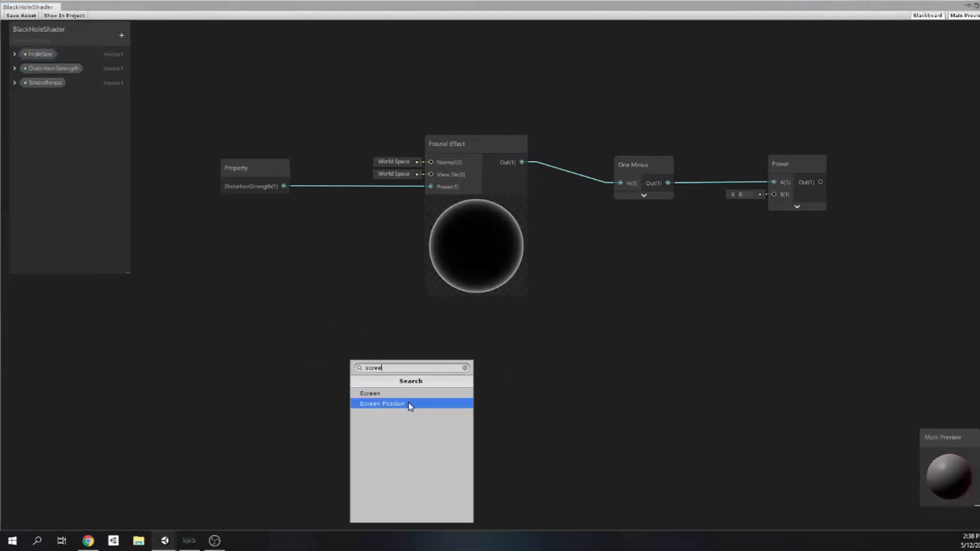
pyautogui.click(408, 403)
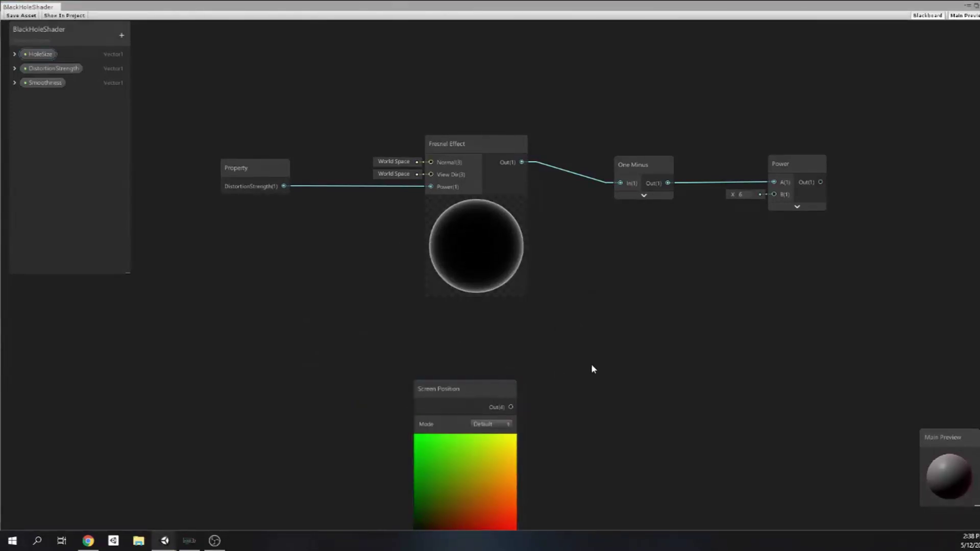
pyautogui.moveTo(592, 368); pyautogui.dragTo(516, 369, button='middle')
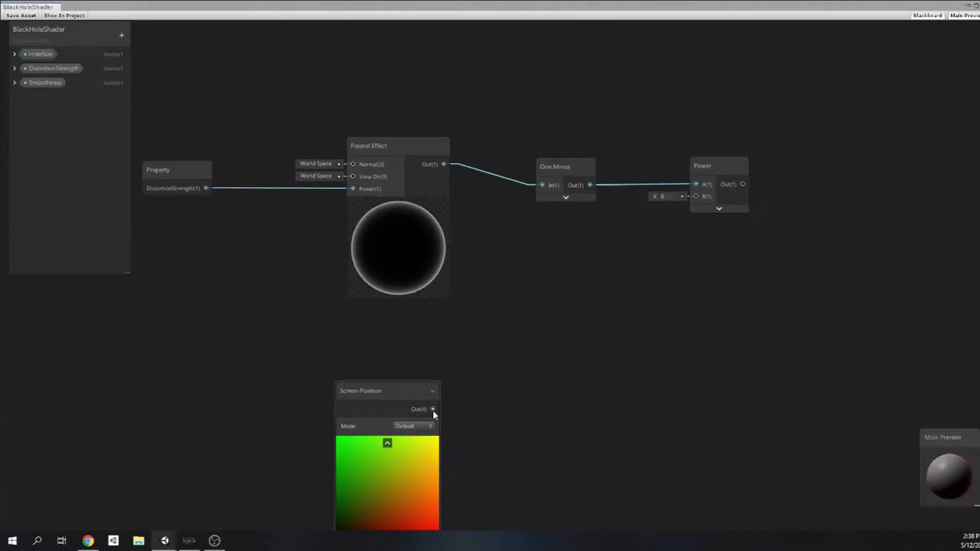
# - Feed Screen Position into a Remap with In Min Max 0 to 1 and Out Min Max 1 to -1
pyautogui.moveTo(432, 409); pyautogui.dragTo(505, 376)
pyautogui.write('remap')
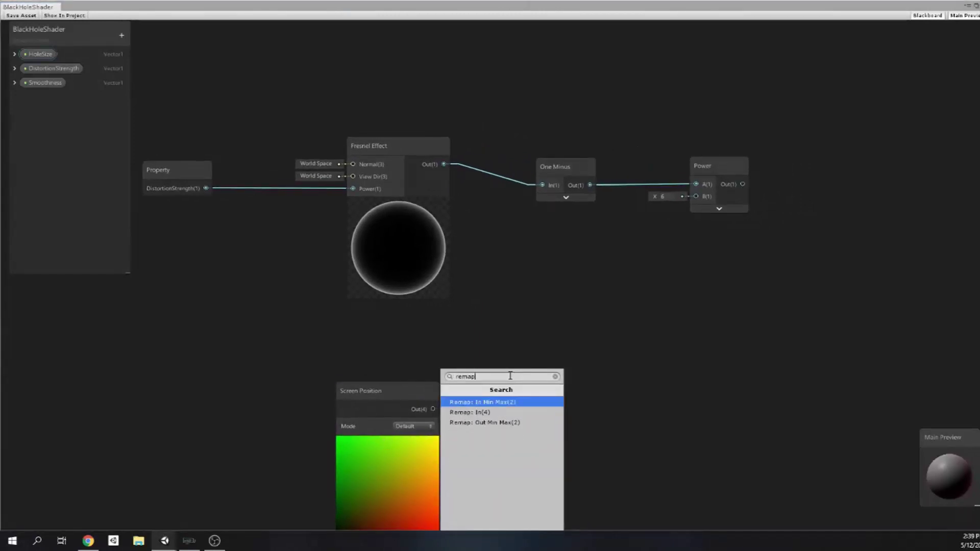
pyautogui.press('Return')
pyautogui.moveTo(571, 355); pyautogui.dragTo(635, 345)
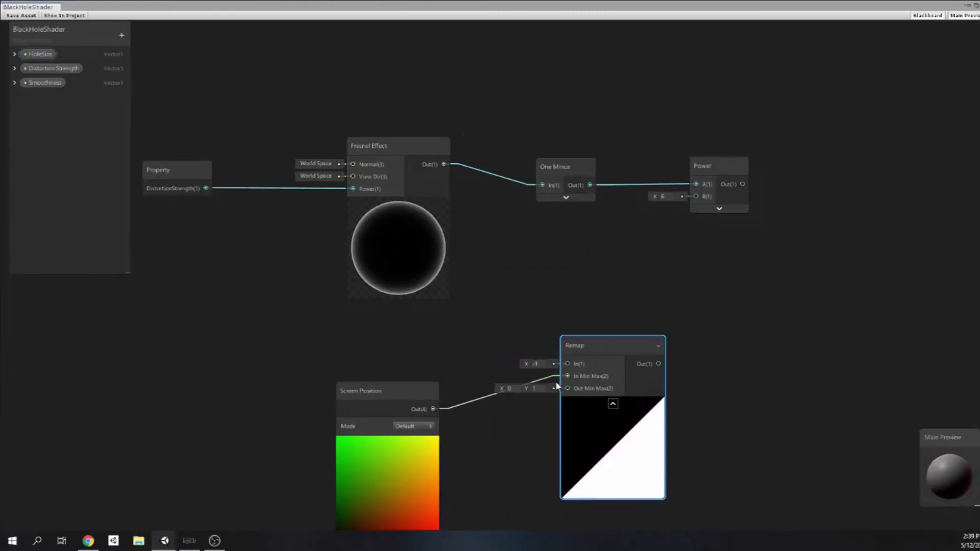
pyautogui.moveTo(568, 376); pyautogui.dragTo(559, 362)
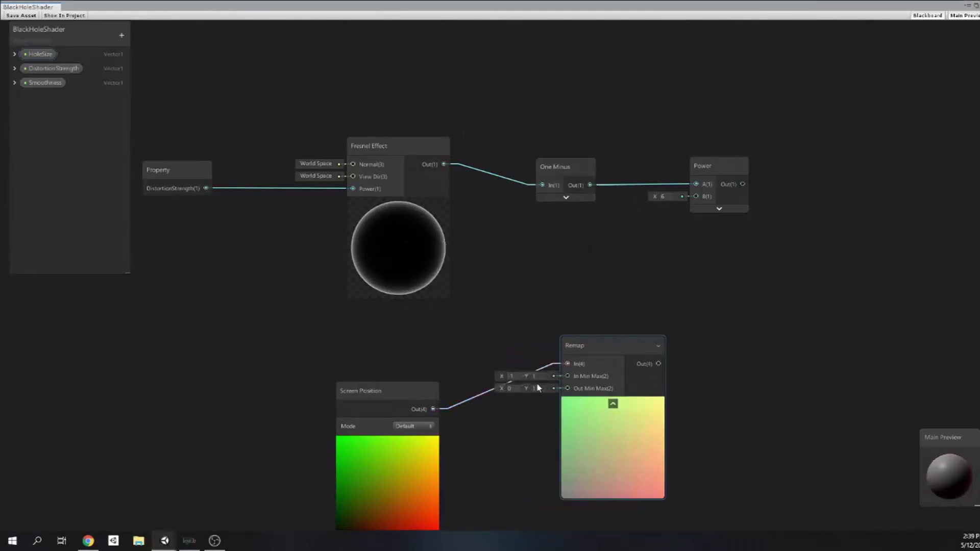
pyautogui.write('0')
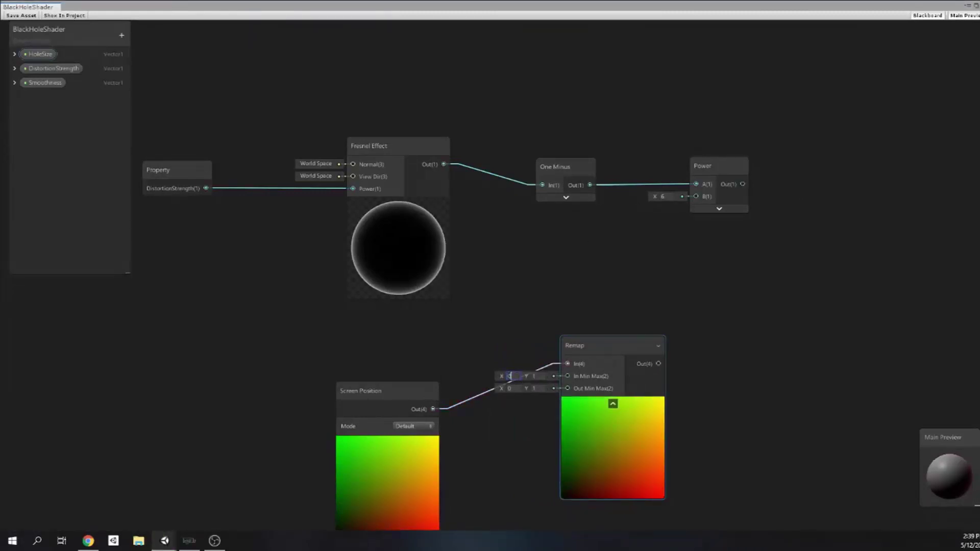
pyautogui.click(509, 388)
pyautogui.write('1')
pyautogui.press('Tab')
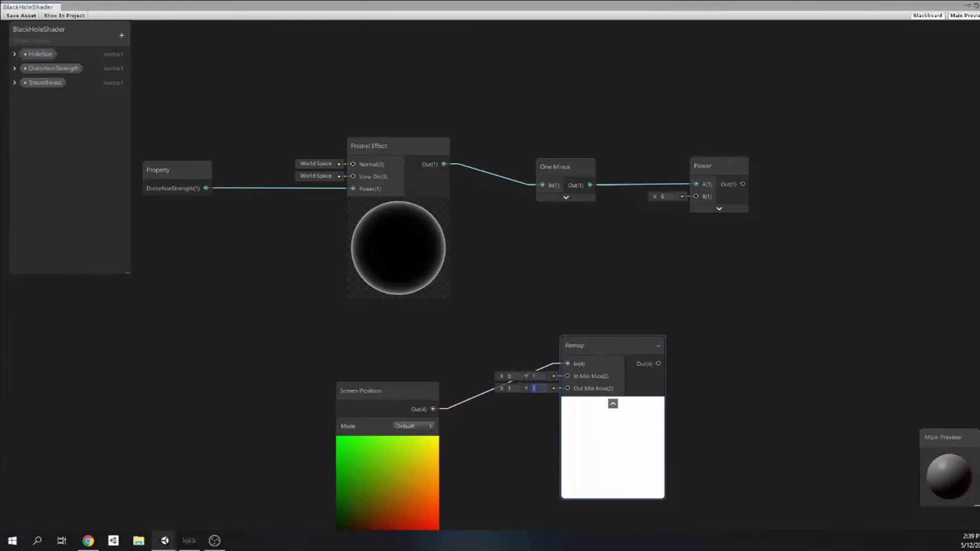
pyautogui.write('-1')
# - Wrap the Remap node in a new group
pyautogui.click(640, 348)
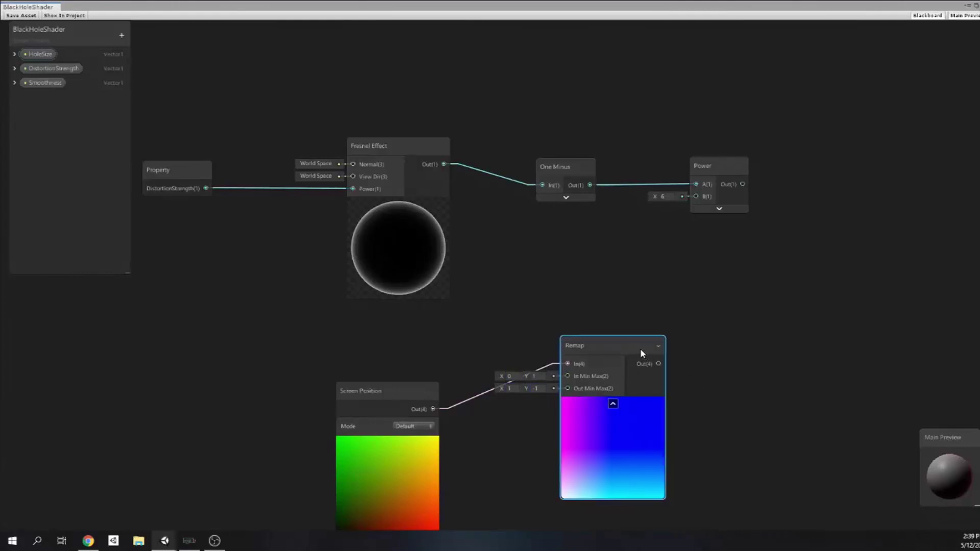
pyautogui.rightClick(640, 348)
pyautogui.click(687, 480)
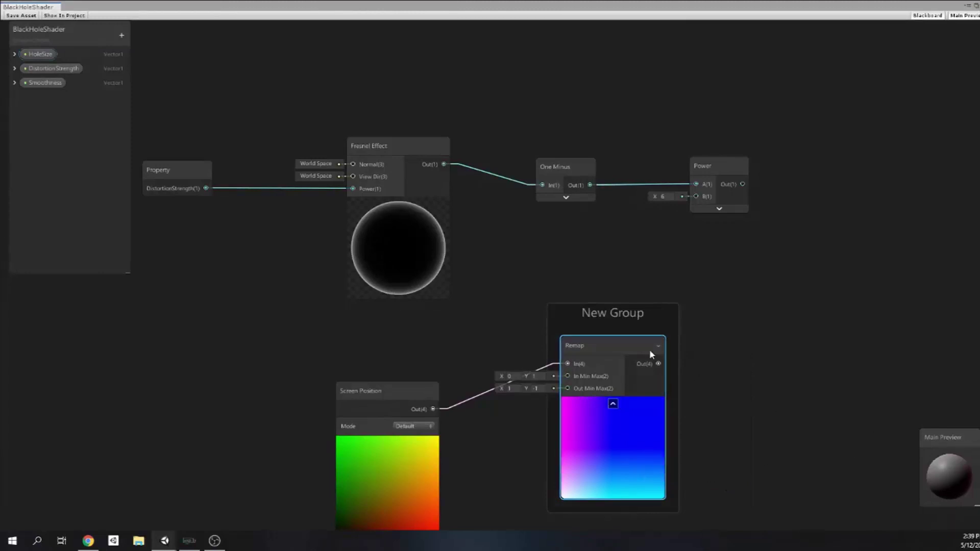
# - Rename the Remap group to 'Stretch Effect'
pyautogui.doubleClick(612, 313)
pyautogui.write('Strech')
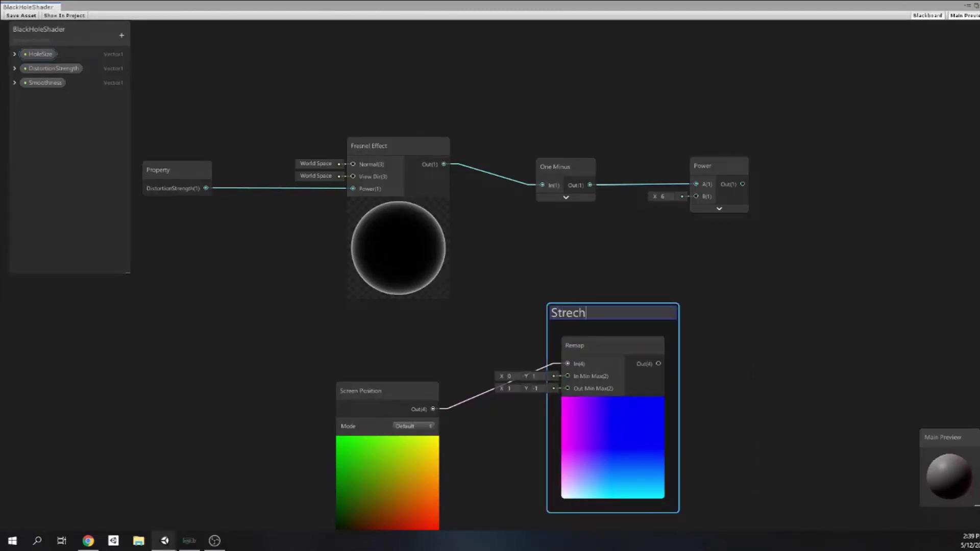
pyautogui.write(' Effecct')
pyautogui.press('Return')
pyautogui.scroll(-1, 619, 346)
pyautogui.scroll(1, 715, 218)
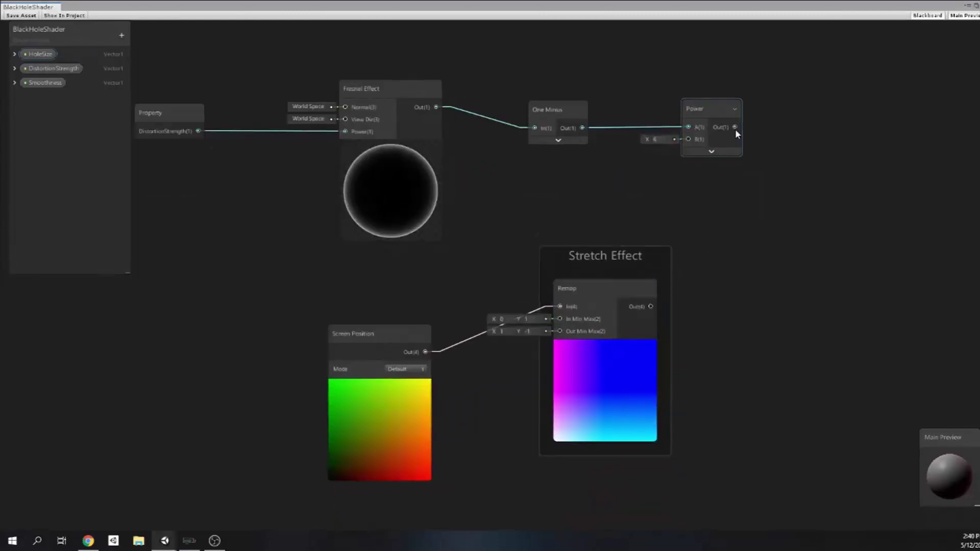
# - Multiply the Power output by the Stretch Effect Remap output
pyautogui.moveTo(735, 127); pyautogui.dragTo(732, 190)
pyautogui.write('multiply')
pyautogui.press('Return')
pyautogui.moveTo(650, 306); pyautogui.dragTo(793, 220)
pyautogui.scroll(-1, 597, 216)
pyautogui.moveTo(597, 216); pyautogui.dragTo(705, 282, button='middle')
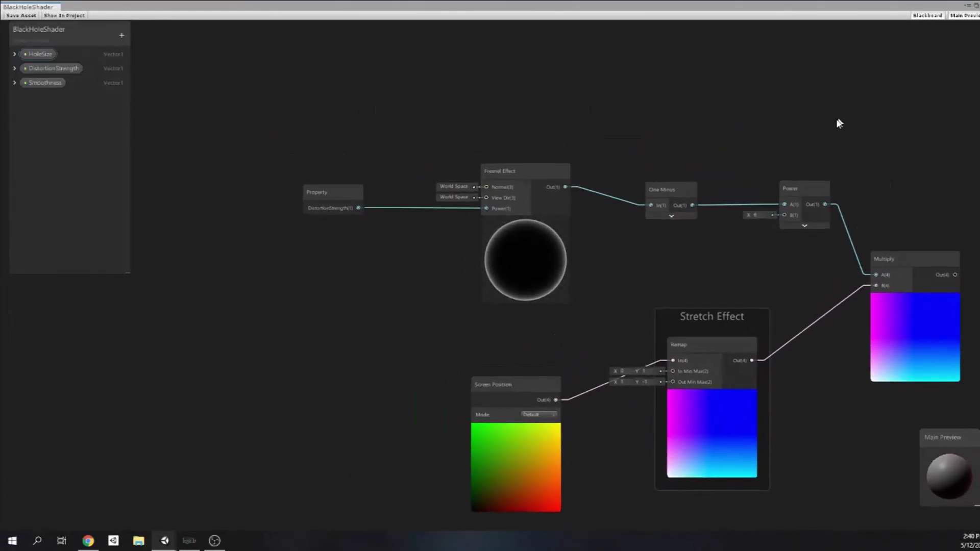
# - Group the property, Fresnel, One Minus and Power nodes as 'Distortion Area' and move it up
pyautogui.moveTo(839, 117); pyautogui.dragTo(276, 278)
pyautogui.rightClick(519, 170)
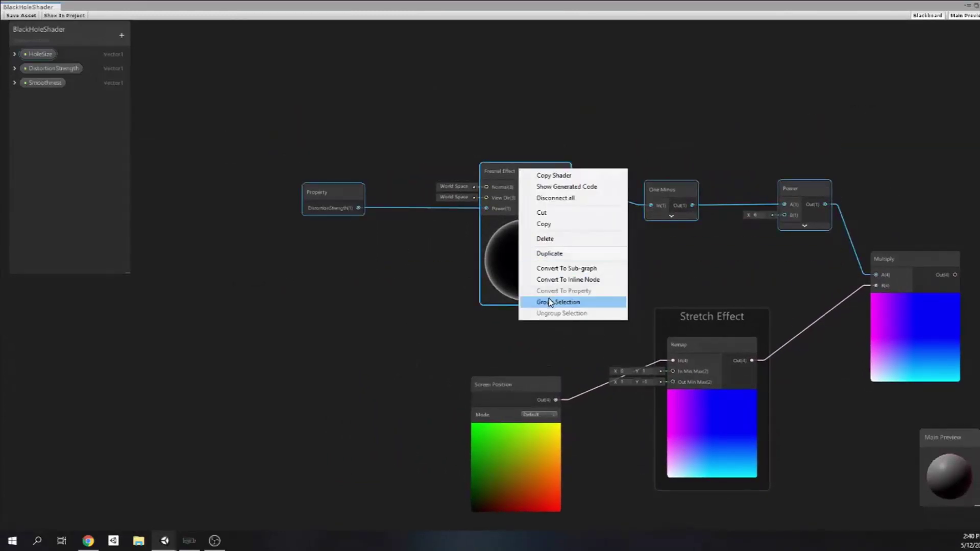
pyautogui.click(549, 302)
pyautogui.doubleClick(569, 143)
pyautogui.write('Distortion Area')
pyautogui.press('Return')
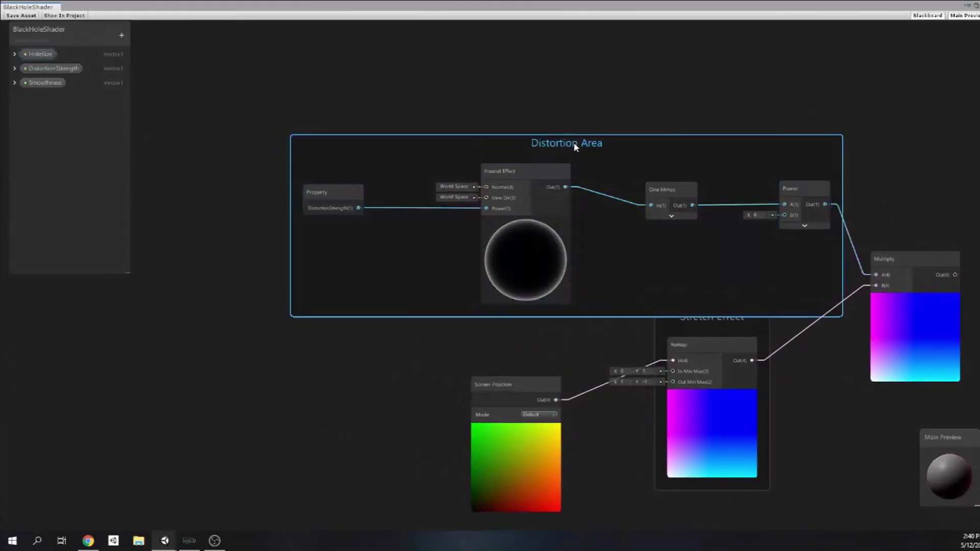
pyautogui.moveTo(574, 147); pyautogui.dragTo(509, 86)
pyautogui.click(829, 390)
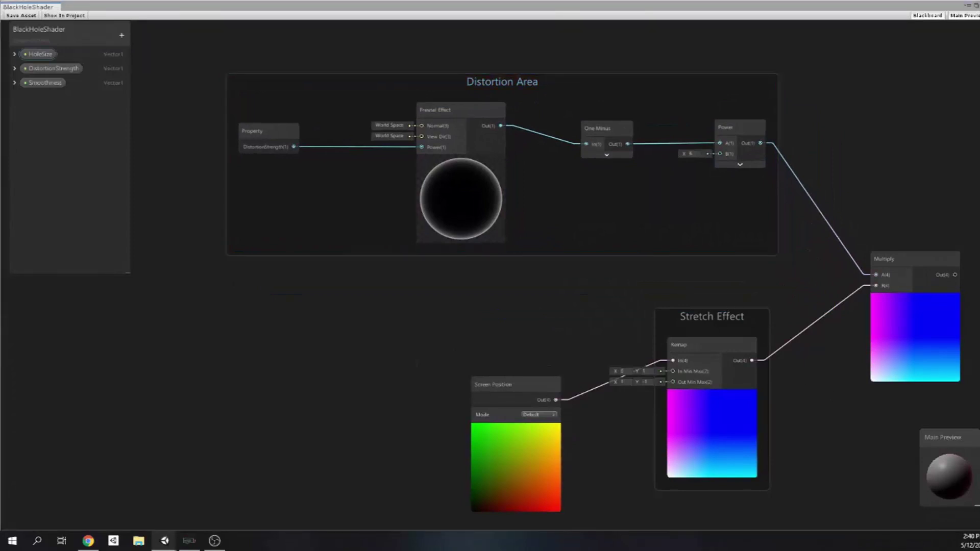
# - Pan beside Multiply and pull a new wire from its output
pyautogui.scroll(-3, 890, 390)
pyautogui.moveTo(890, 390); pyautogui.dragTo(783, 182, button='middle')
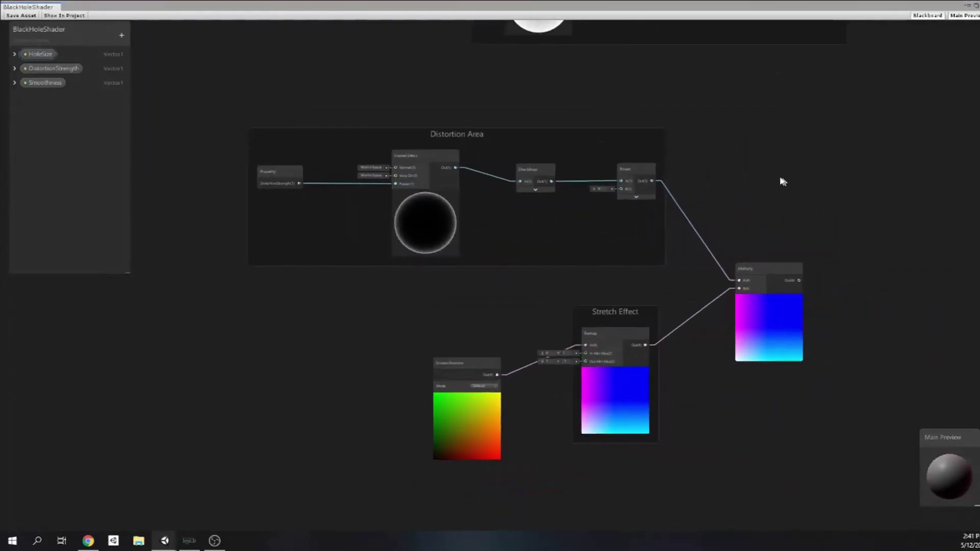
pyautogui.scroll(2, 783, 182)
pyautogui.scroll(1, 700, 204)
pyautogui.moveTo(676, 208); pyautogui.dragTo(743, 192)
# - Create an Add node after Multiply with Screen Position wired into its B input
pyautogui.write('add')
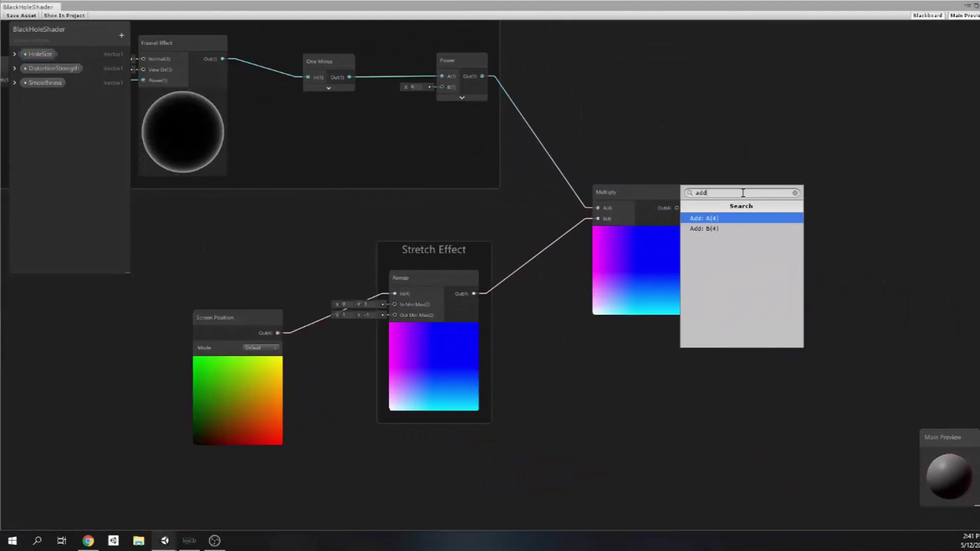
pyautogui.press('Return')
pyautogui.moveTo(280, 332); pyautogui.dragTo(782, 392)
pyautogui.moveTo(196, 313); pyautogui.dragTo(269, 415)
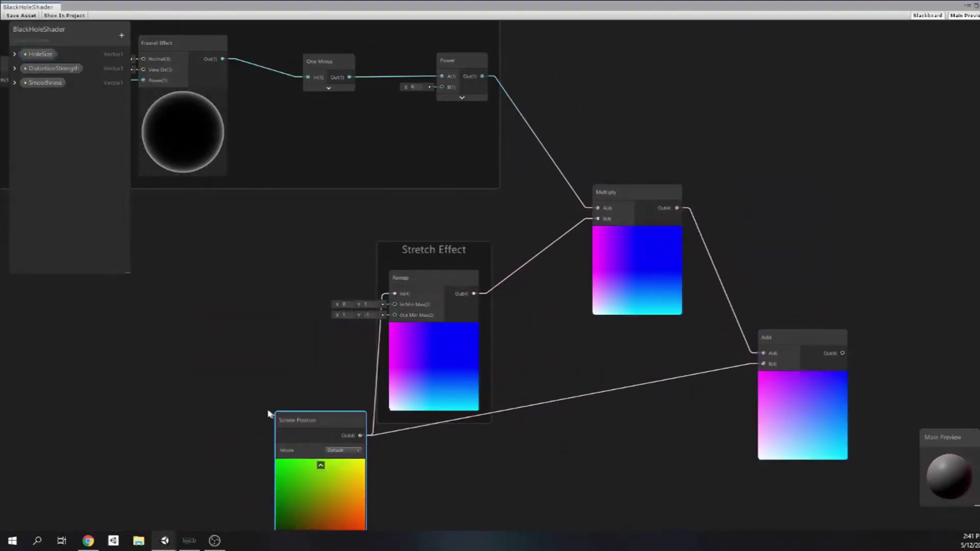
pyautogui.scroll(-3, 786, 263)
pyautogui.scroll(2, 662, 332)
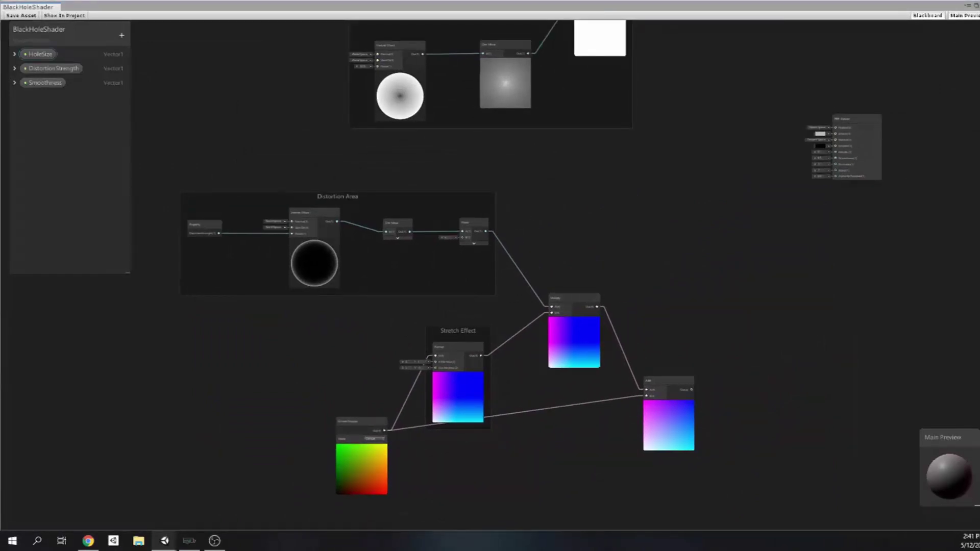
pyautogui.scroll(3, 669, 347)
# - Multiply the Core Smoothstep output by the Add result, moving Add and PBR Master aside
pyautogui.moveTo(653, 390); pyautogui.dragTo(833, 221)
pyautogui.scroll(-2, 874, 163)
pyautogui.moveTo(590, 175); pyautogui.dragTo(627, 247, button='middle')
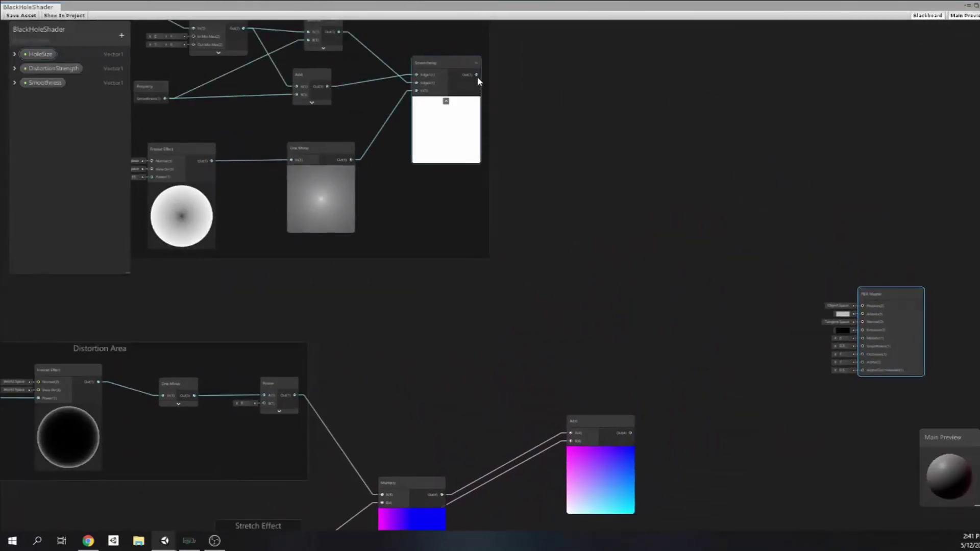
pyautogui.moveTo(477, 75); pyautogui.dragTo(595, 299)
pyautogui.moveTo(630, 433); pyautogui.dragTo(671, 344)
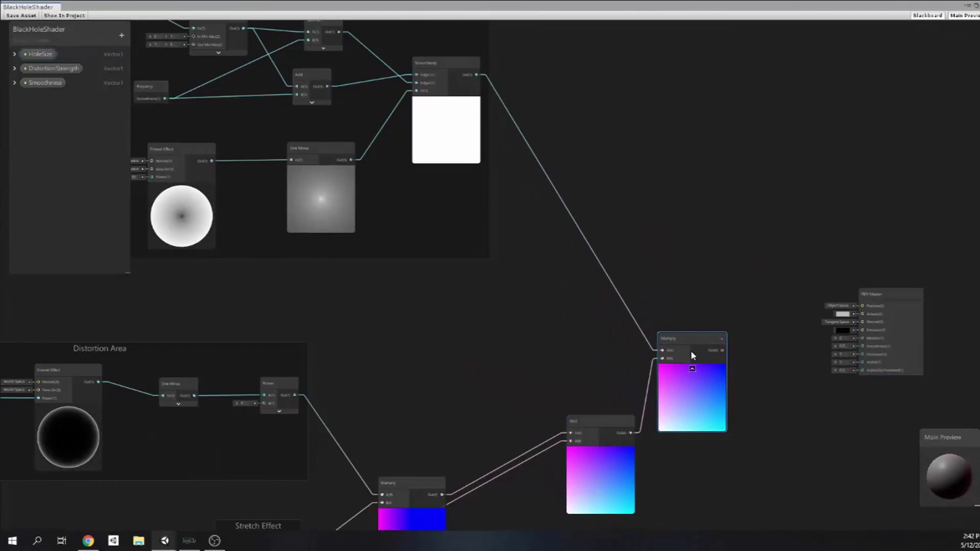
# - Add a Scene Color node with the Add output feeding its UV
pyautogui.moveTo(590, 190); pyautogui.dragTo(609, 44, button='middle')
pyautogui.click(540, 357)
pyautogui.rightClick(619, 334)
pyautogui.click(635, 343)
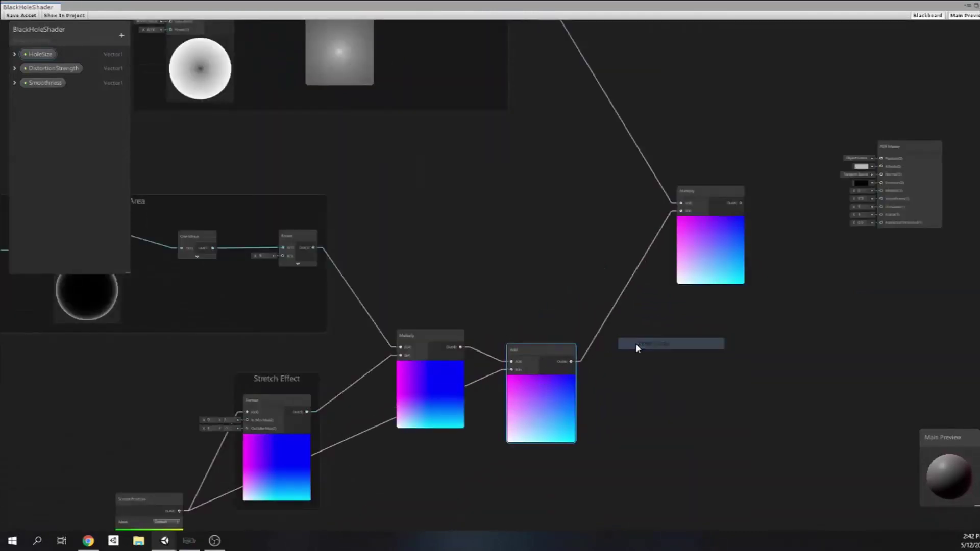
pyautogui.write('scree')
pyautogui.press('BackSpace')
pyautogui.press('BackSpace')
pyautogui.press('BackSpace')
pyautogui.press('BackSpace')
pyautogui.press('BackSpace')
pyautogui.press('BackSpace')
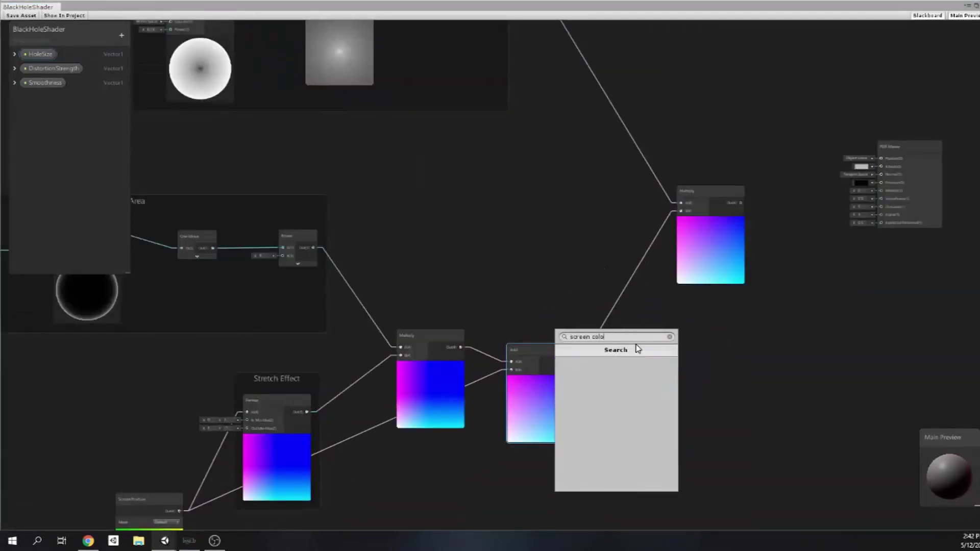
pyautogui.write('color')
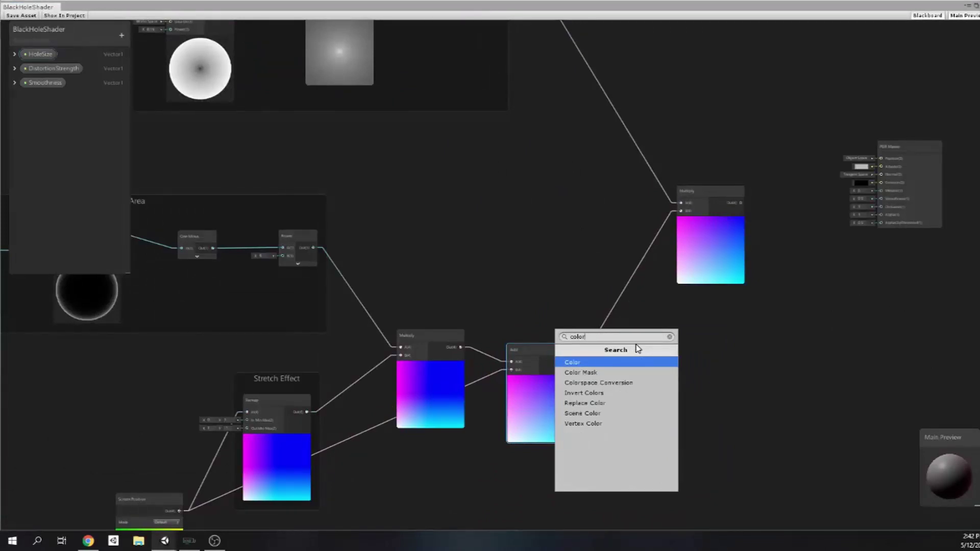
pyautogui.press('Down')
pyautogui.press('Down')
pyautogui.press('Down')
pyautogui.press('Down')
pyautogui.press('Down')
pyautogui.press('Return')
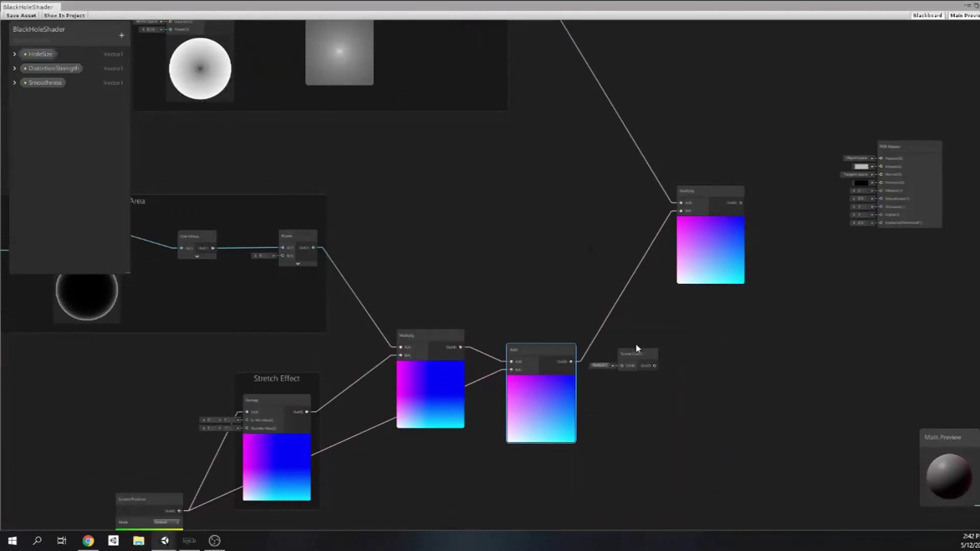
pyautogui.moveTo(570, 362); pyautogui.dragTo(679, 207)
# - Group Scene Color as 'Apply Color to Stretch' and wire the final Multiply into PBR Master Emission
pyautogui.rightClick(630, 350)
pyautogui.click(673, 391)
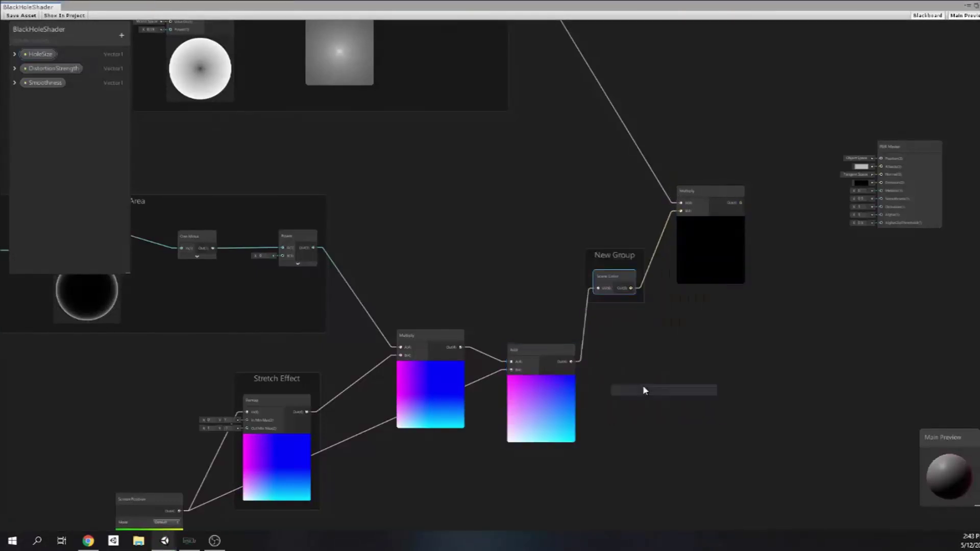
pyautogui.write('Appl')
pyautogui.scroll(3, 610, 255)
pyautogui.write('y Color to Stretch')
pyautogui.press('Return')
pyautogui.moveTo(631, 296); pyautogui.dragTo(505, 257)
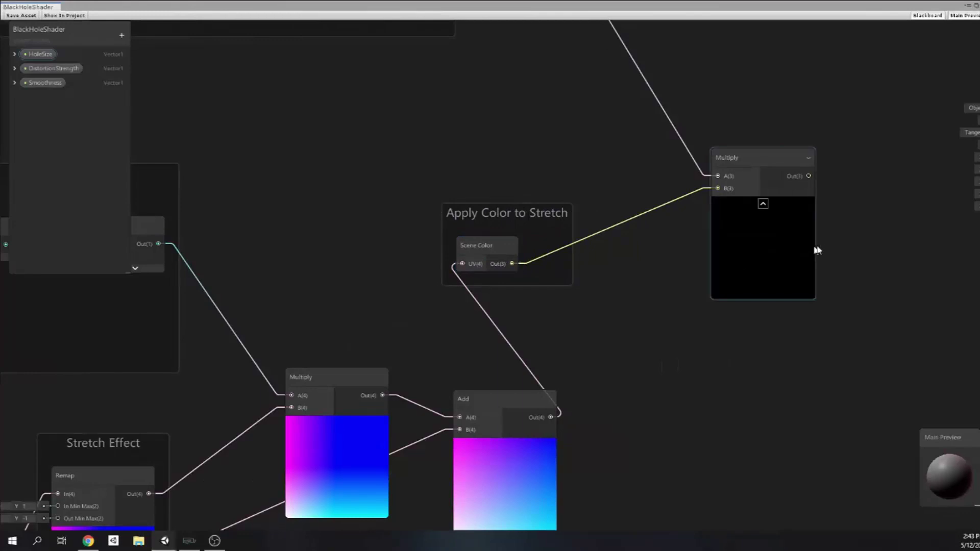
pyautogui.moveTo(795, 259); pyautogui.dragTo(566, 317, button='middle')
pyautogui.moveTo(444, 281); pyautogui.dragTo(657, 250)
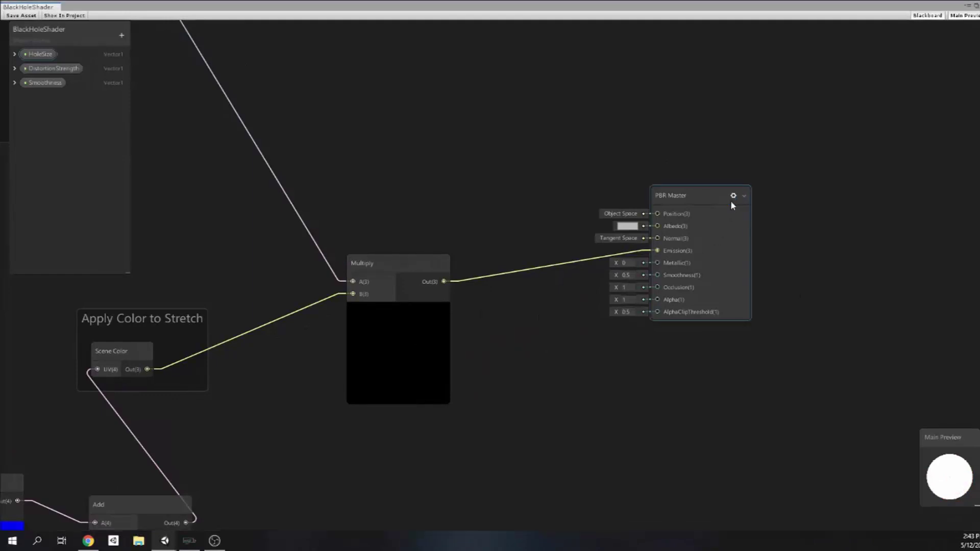
# - Switch the PBR Master surface type to Transparent
pyautogui.click(733, 196)
pyautogui.click(844, 227)
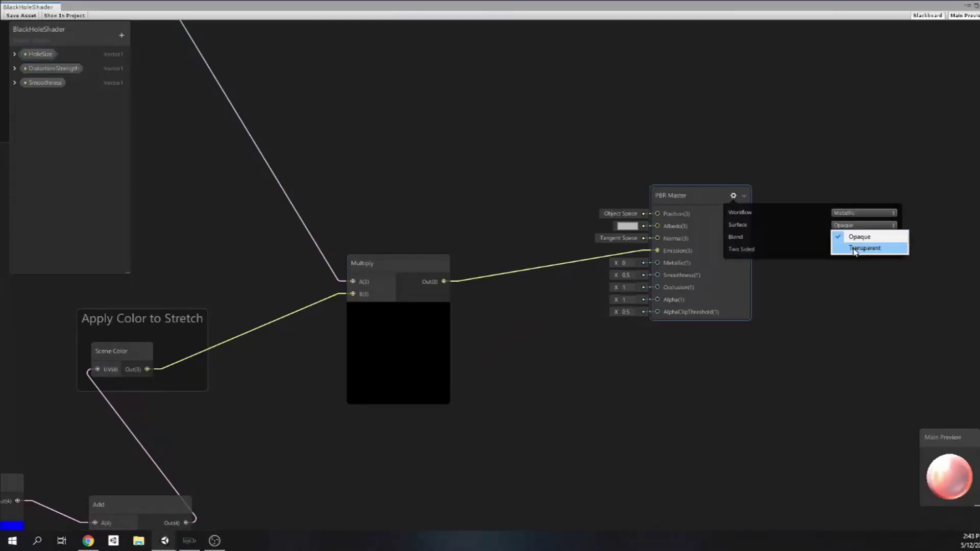
pyautogui.click(853, 248)
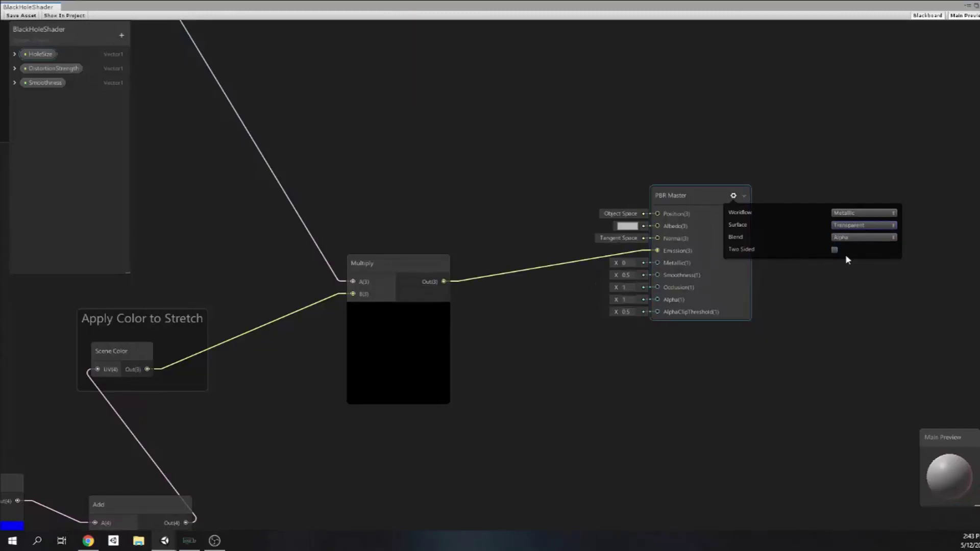
pyautogui.click(730, 200)
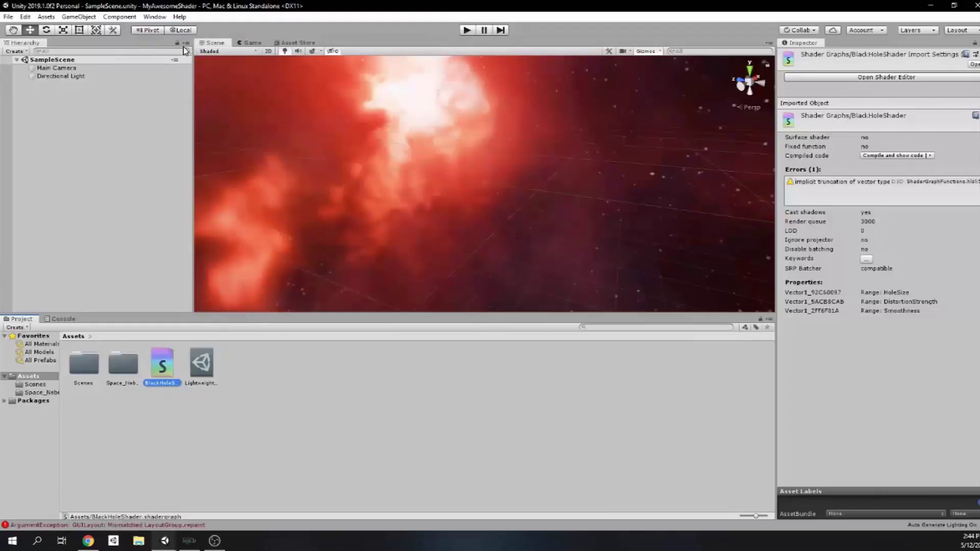
# - Add a 3D Sphere object to the red nebula scene
pyautogui.click(174, 60)
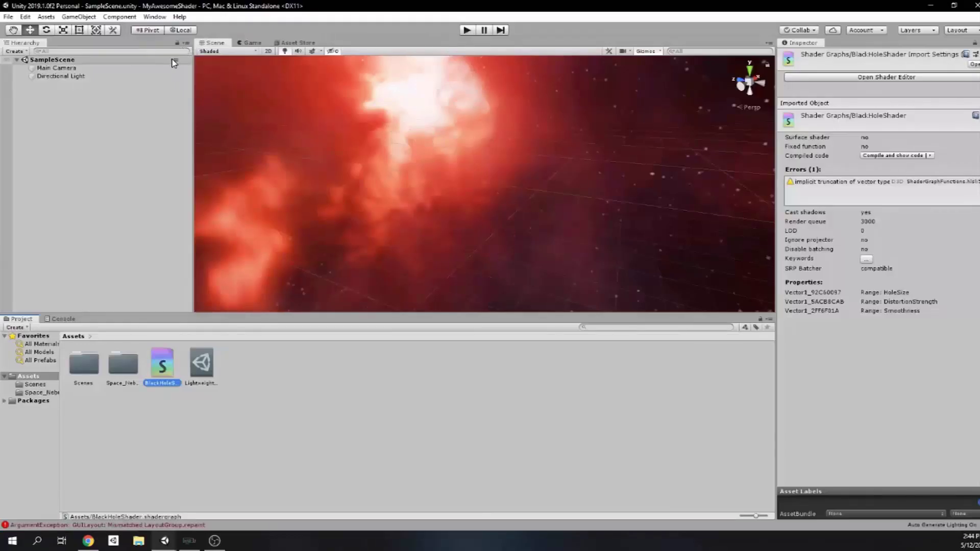
pyautogui.moveTo(212, 184)
pyautogui.moveTo(290, 197)
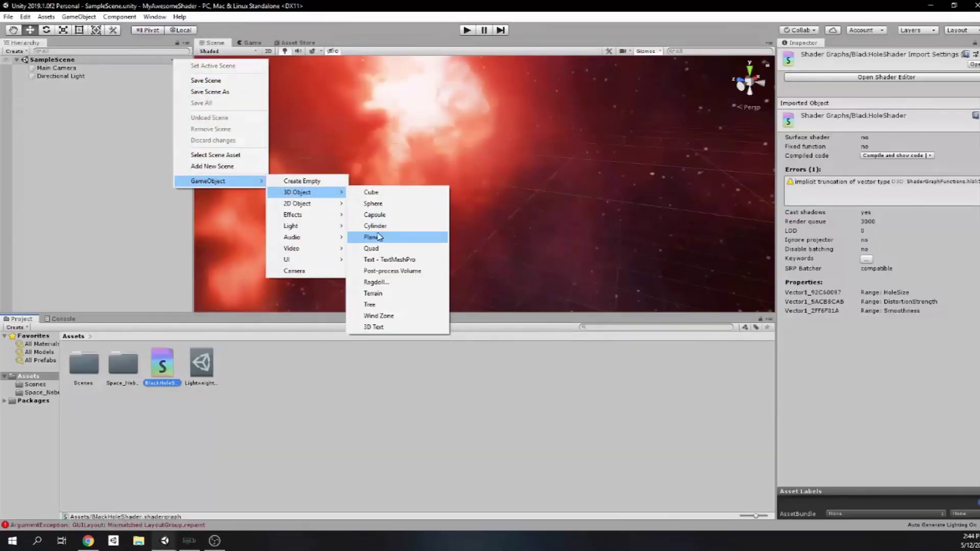
pyautogui.click(389, 204)
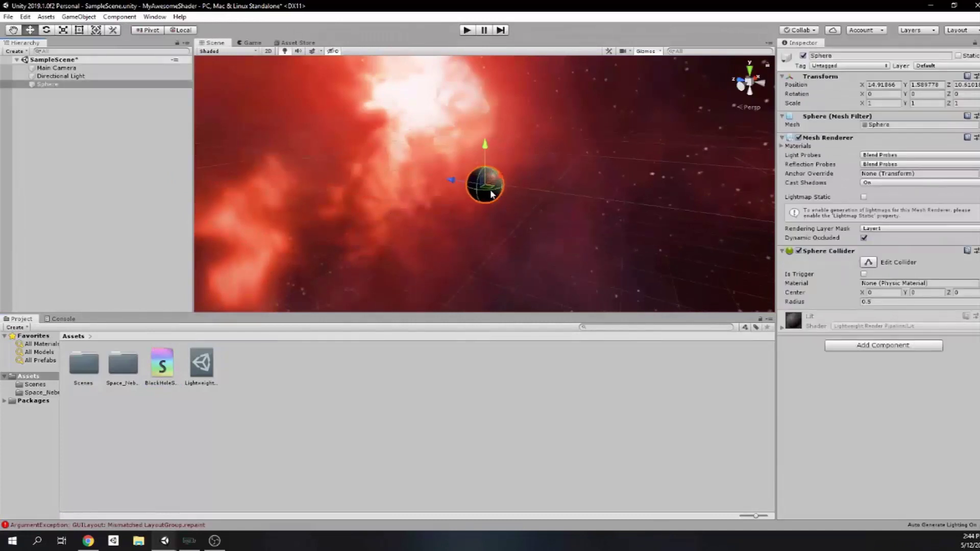
# - Create 'New Material' with BlackHoleShader in Assets and apply it to the Sphere
pyautogui.scroll(5, 535, 189)
pyautogui.rightClick(246, 380)
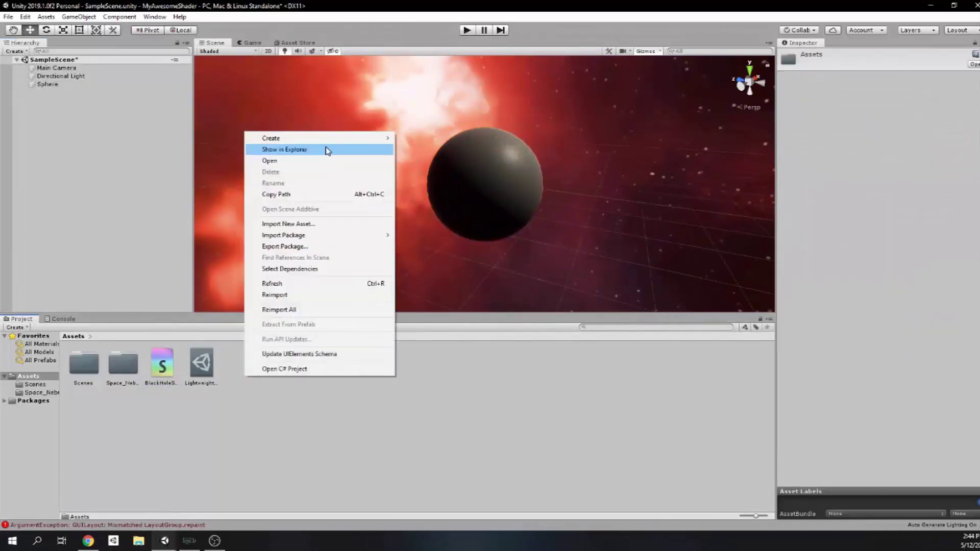
pyautogui.moveTo(306, 137)
pyautogui.click(408, 285)
pyautogui.press('Return')
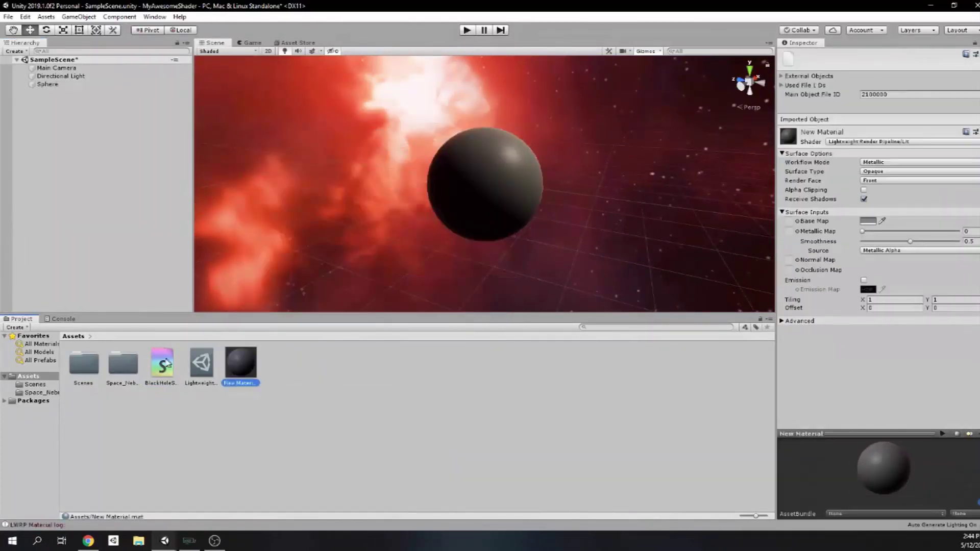
pyautogui.moveTo(159, 366); pyautogui.dragTo(243, 373)
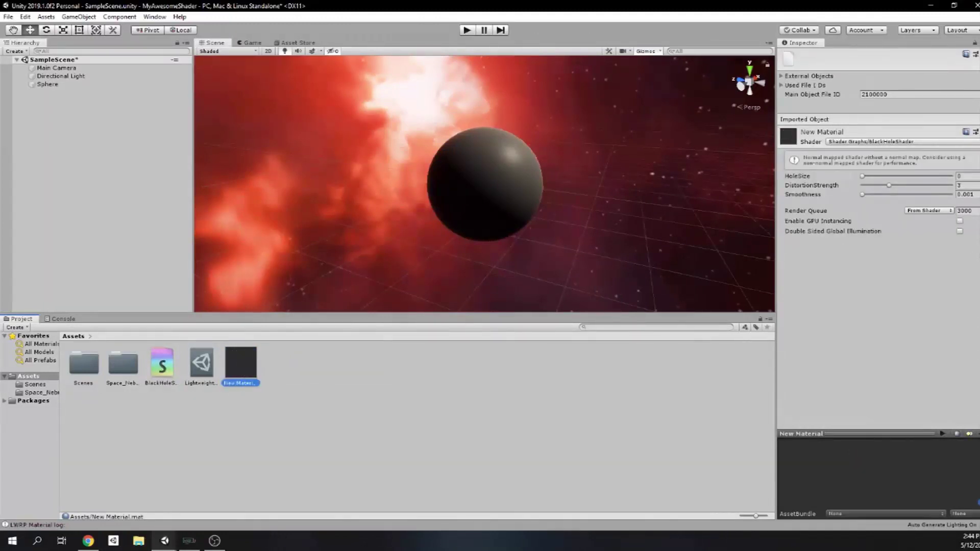
pyautogui.moveTo(219, 331); pyautogui.dragTo(485, 183)
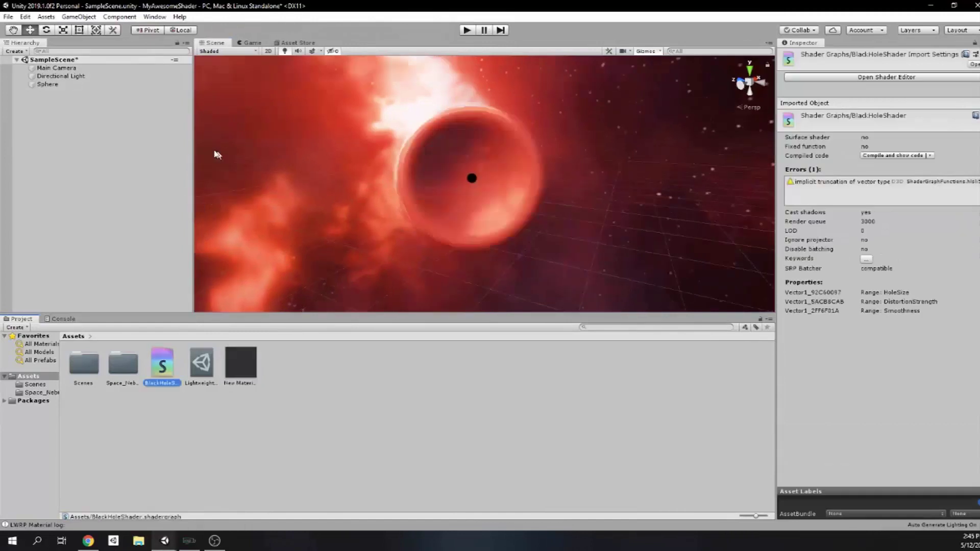
pyautogui.click(113, 84)
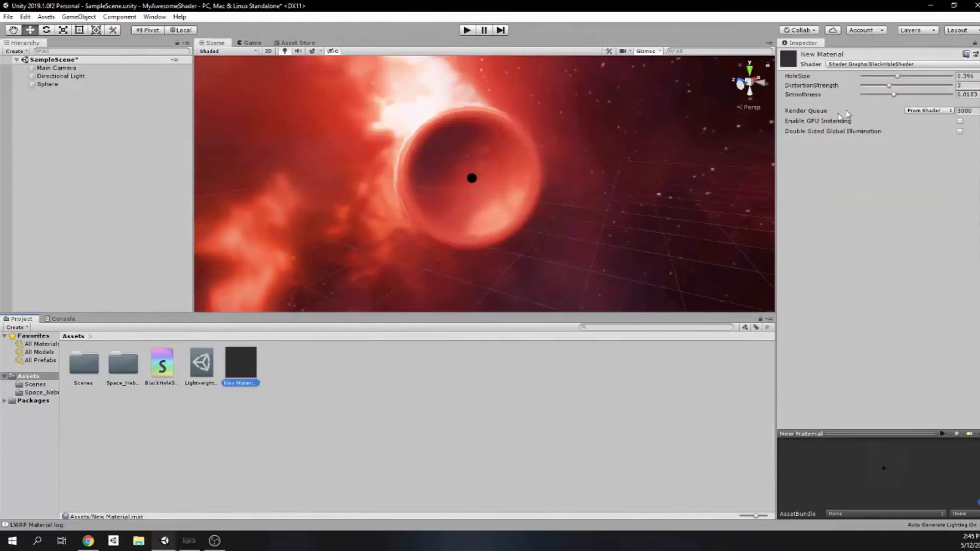